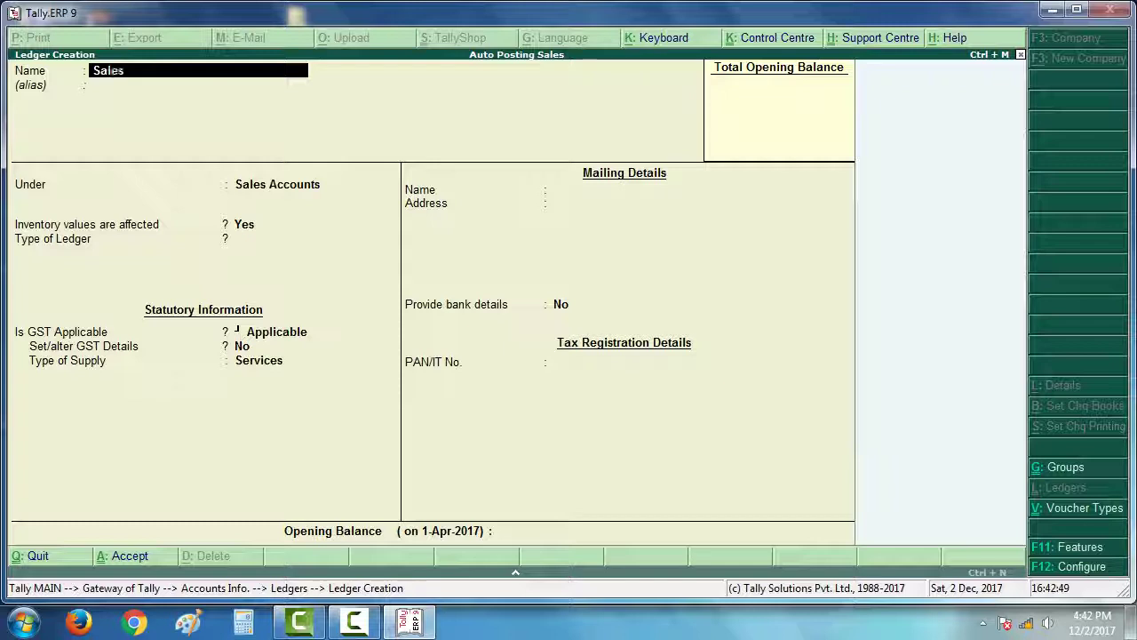
Step: Create the ledger Sales 18% under Sales Accounts with GST applicable and Services as the type of supply
text(18%)
key(Return)
key(Return)
key(Return)
key(Return)
key(Return)
key(Return)
key(Return)
key(Return)
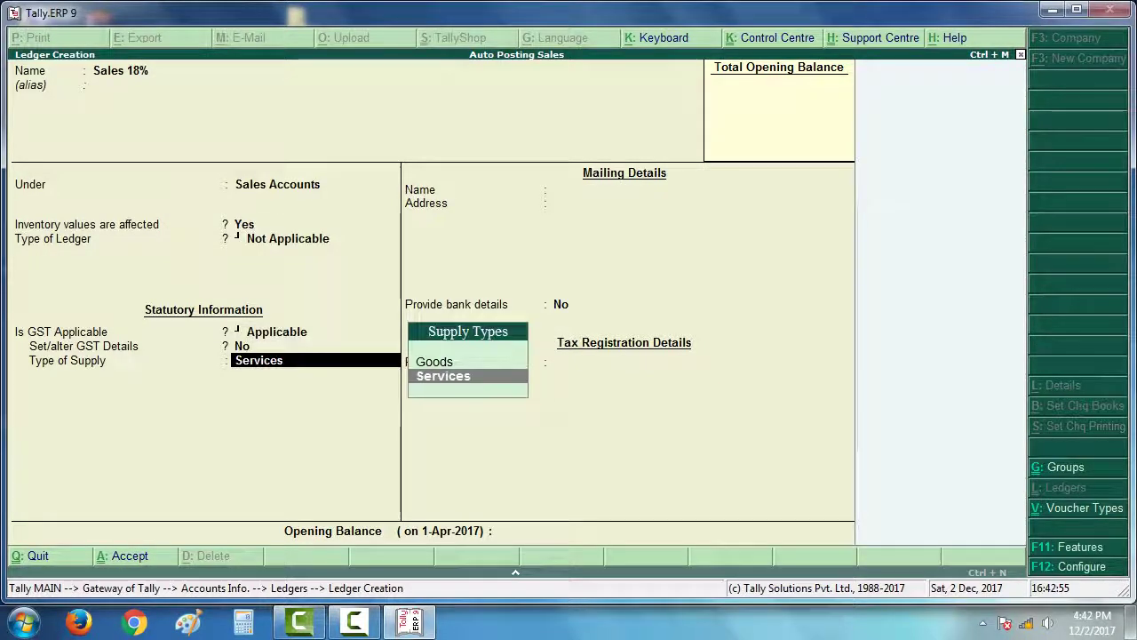
key(Return)
key(Return)
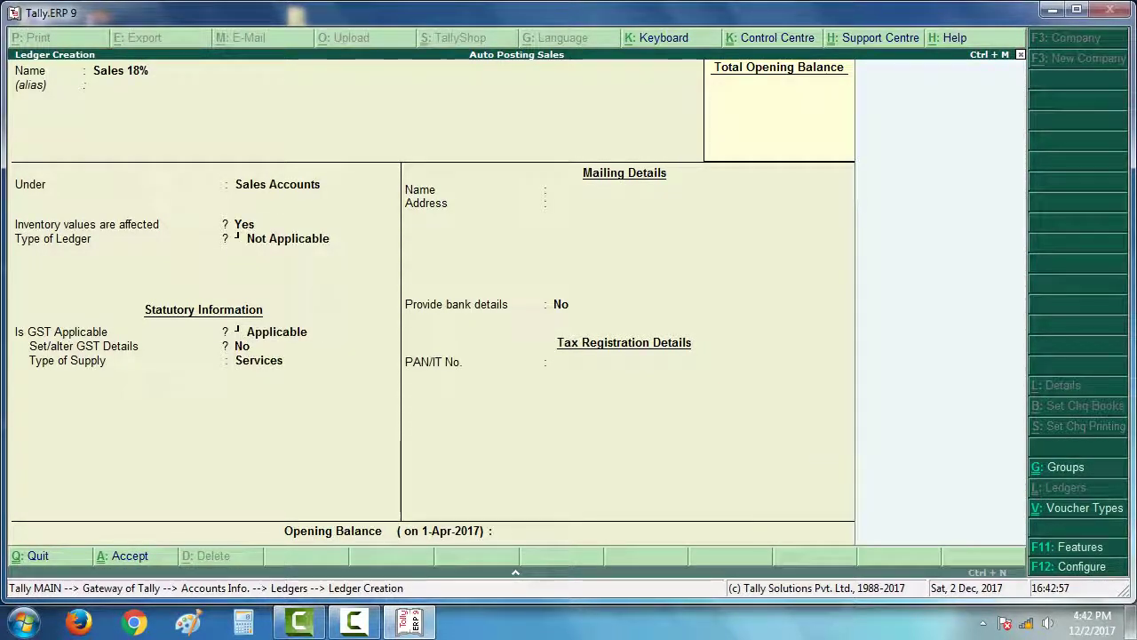
Step: Name a new ledger Sales 28% under Sales Accounts, keeping inventory values affected and GST applicable
text(Sales)
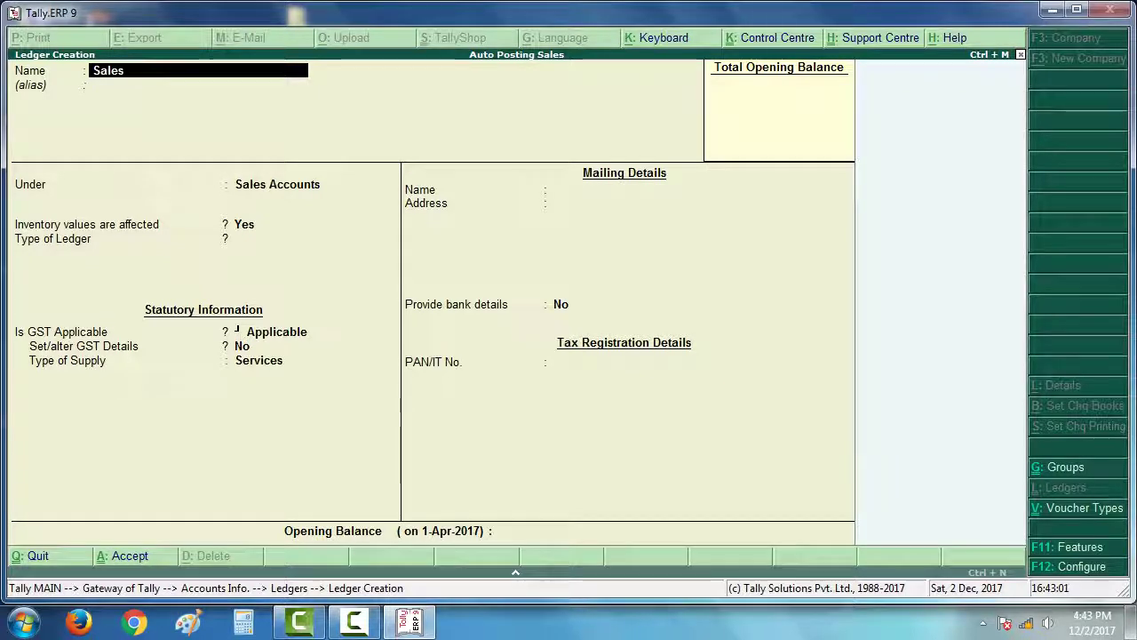
text( 28)
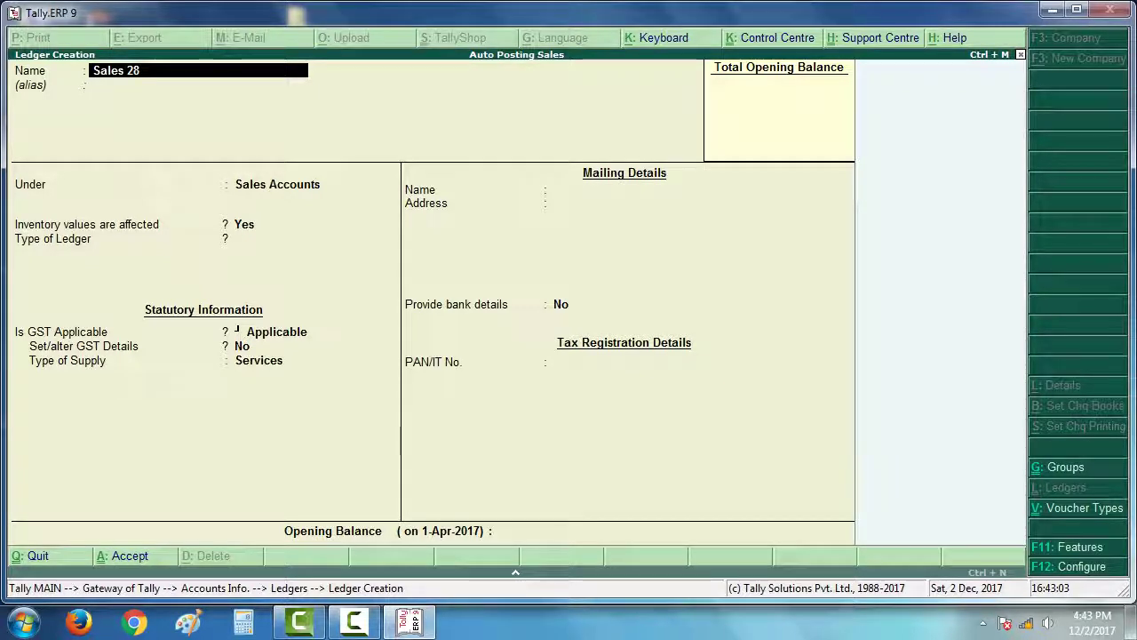
text(%)
key(Return)
key(Return)
key(Return)
key(Return)
key(Return)
key(Return)
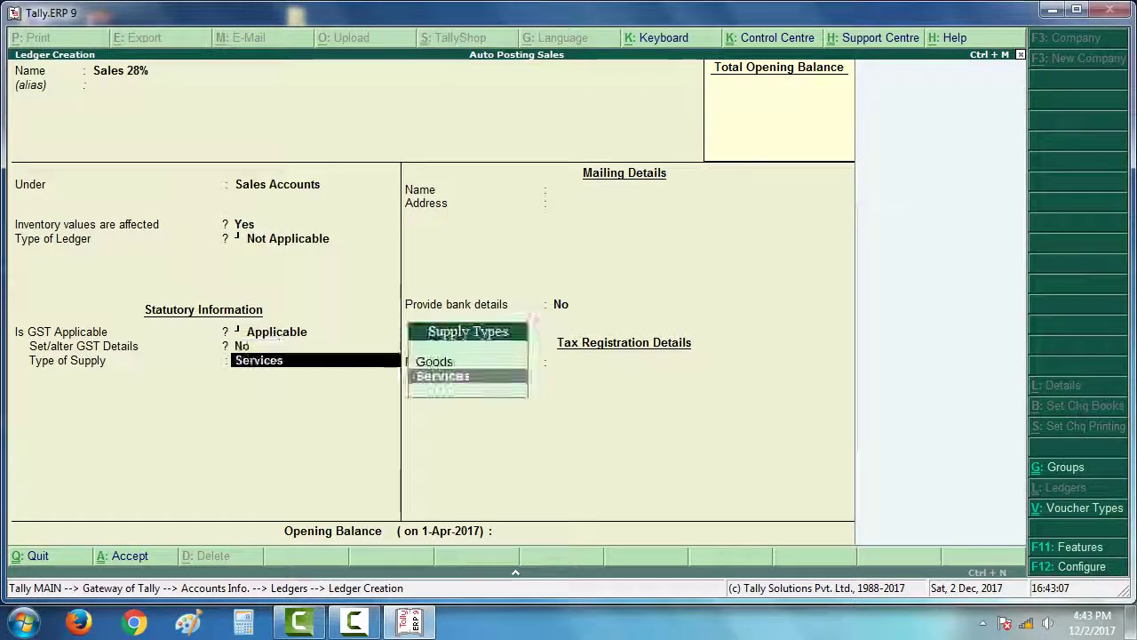
Step: Choose Services as the type of supply for Sales 28% and save the ledger
text(Service)
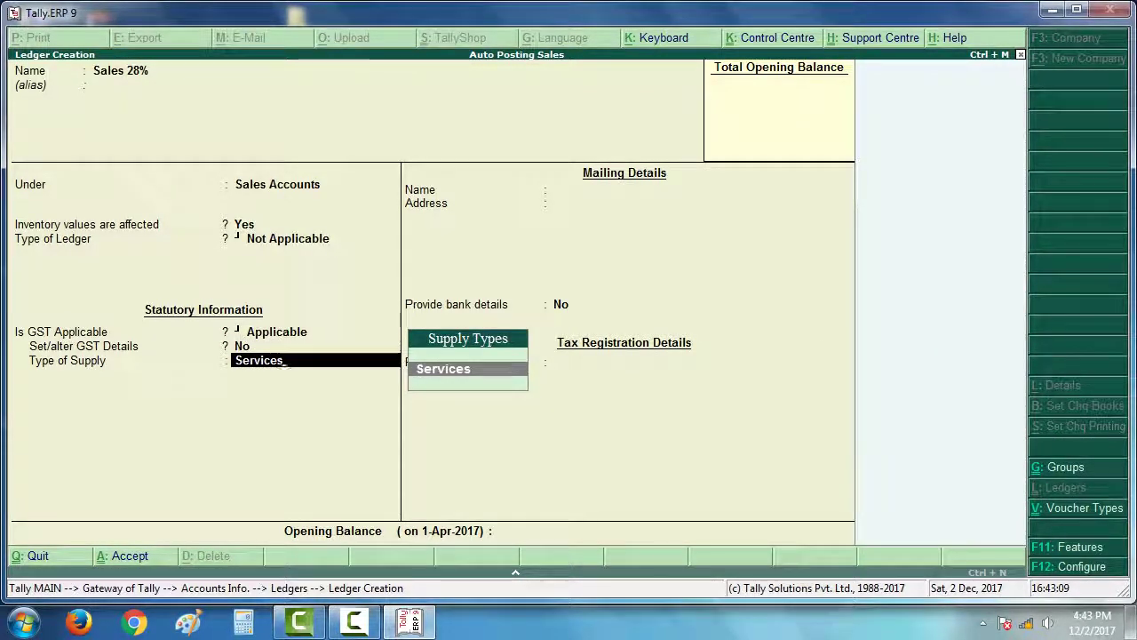
key(BackSpace)
key(BackSpace)
key(BackSpace)
key(BackSpace)
key(BackSpace)
key(BackSpace)
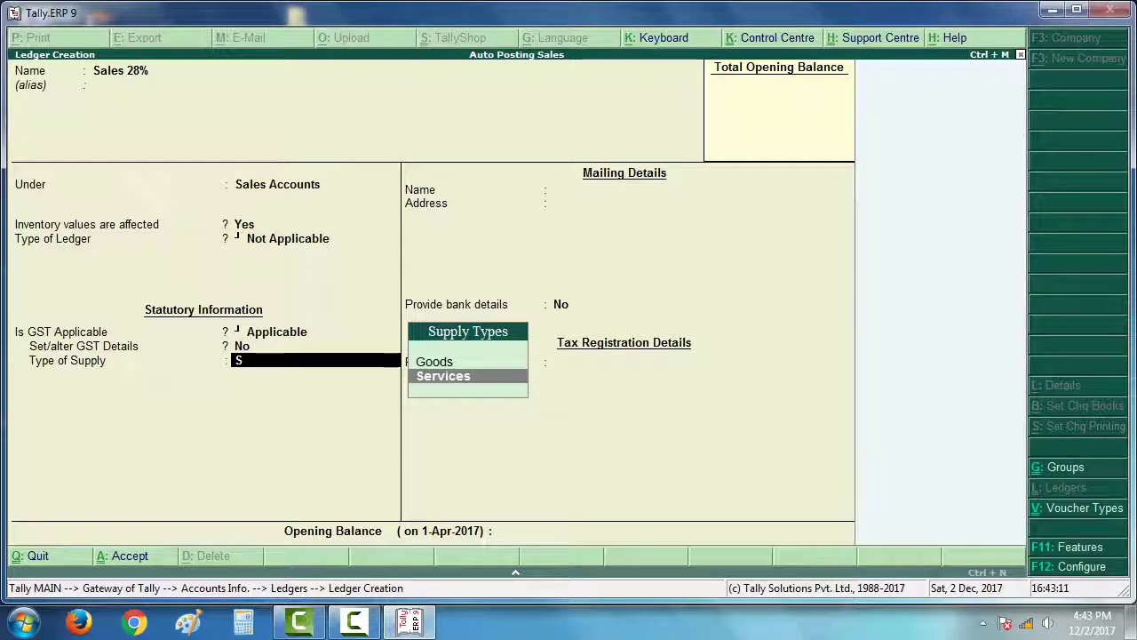
key(Return)
key(Return)
key(Return)
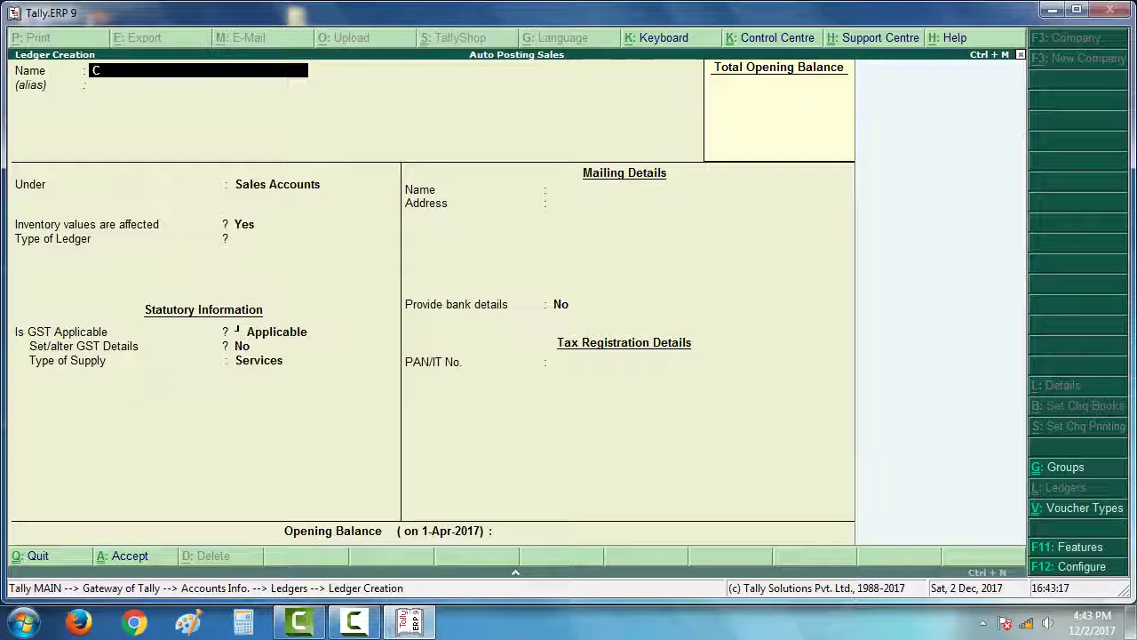
Step: Name a new ledger CGST and place it under Duties & Taxes
key(BackSpace)
key(BackSpace)
key(Return)
key(Return)
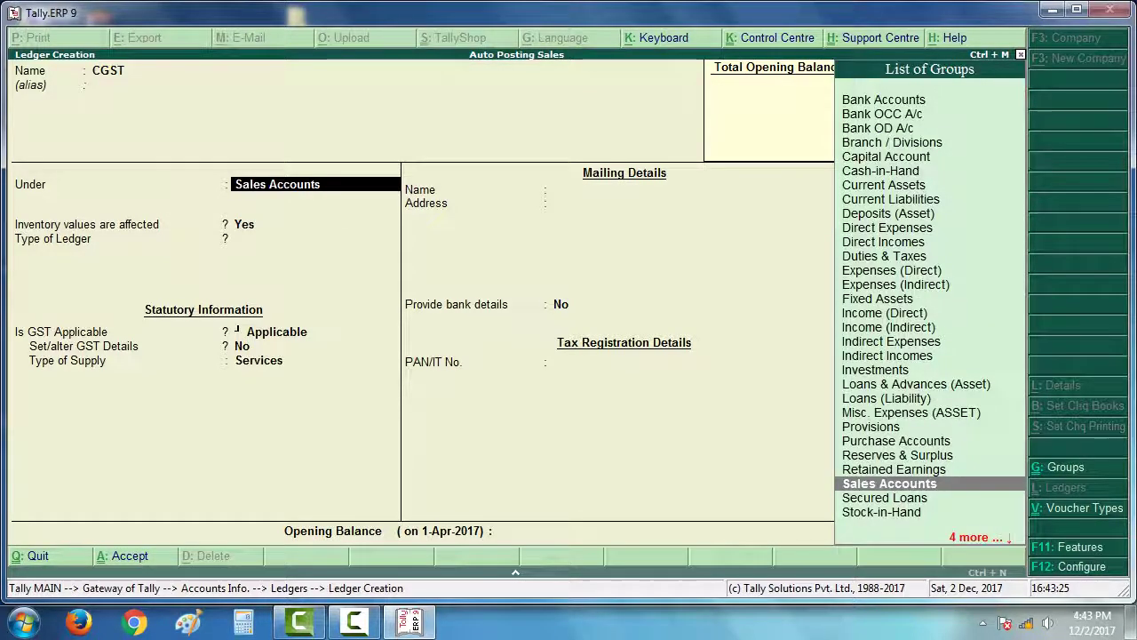
text(DU)
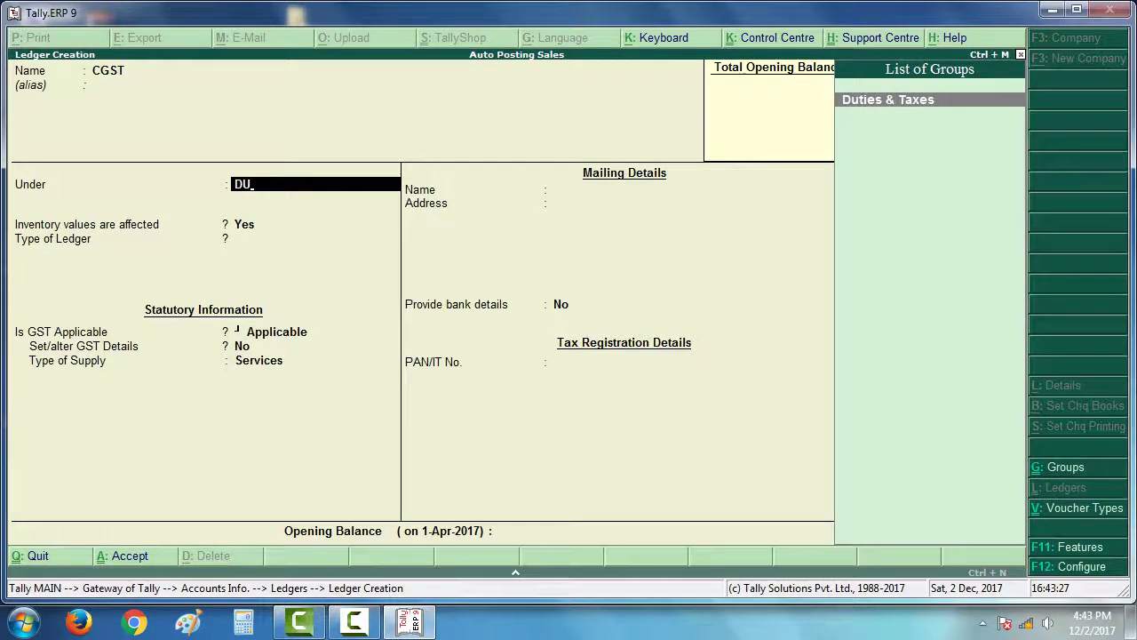
key(Return)
Step: Set the CGST ledger's duty type to GST and tax type to Central Tax at 0 %, and save it
key(Up)
key(Return)
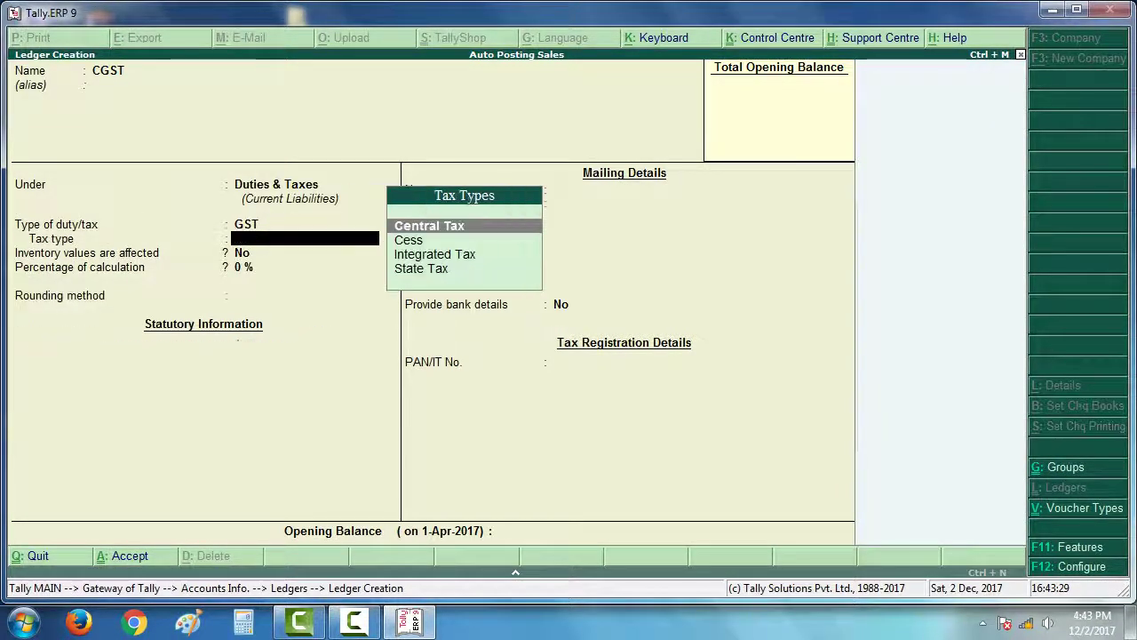
key(Down)
key(Up)
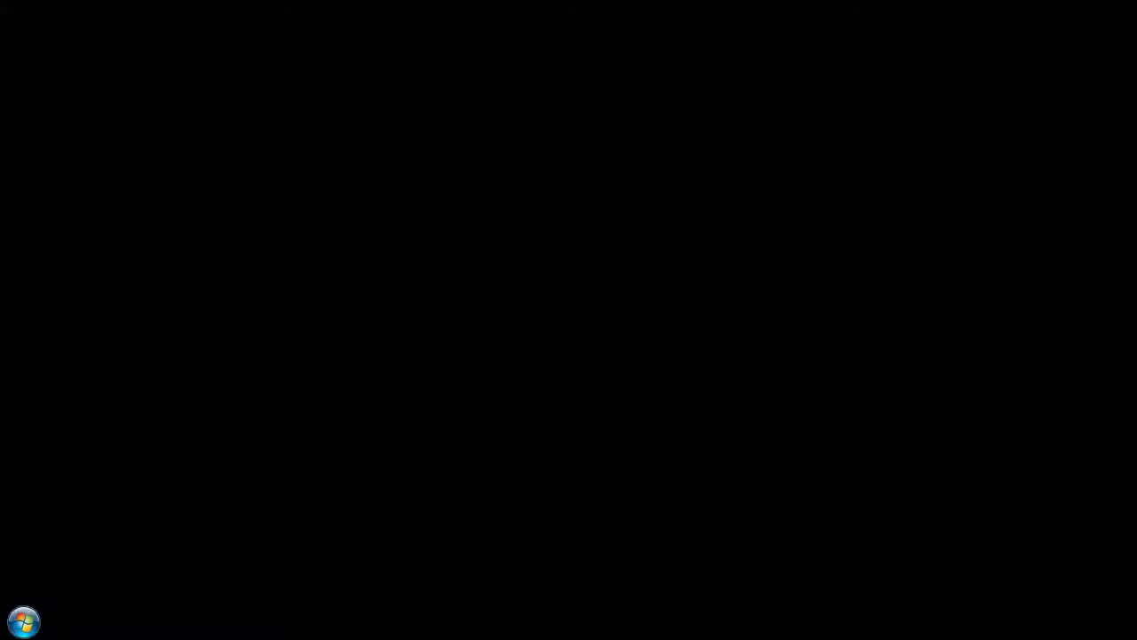
key(Return)
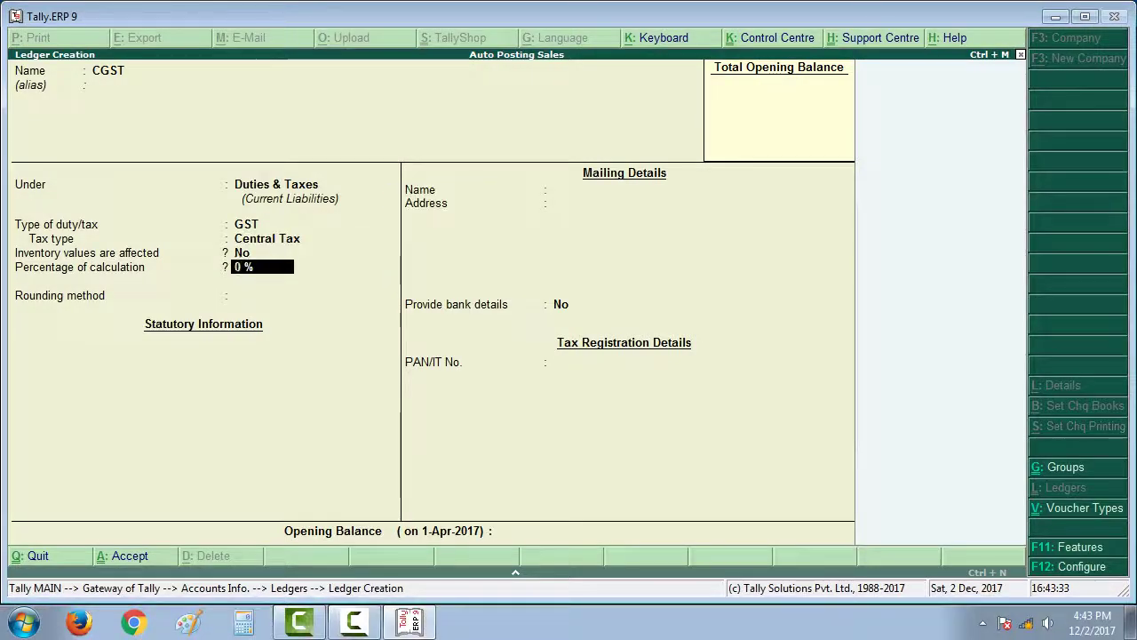
key(Return)
key(Return)
key(Return)
key(Return)
key(Return)
Step: Name a new ledger SGST under Duties & Taxes and set its type of duty
text(SGST)
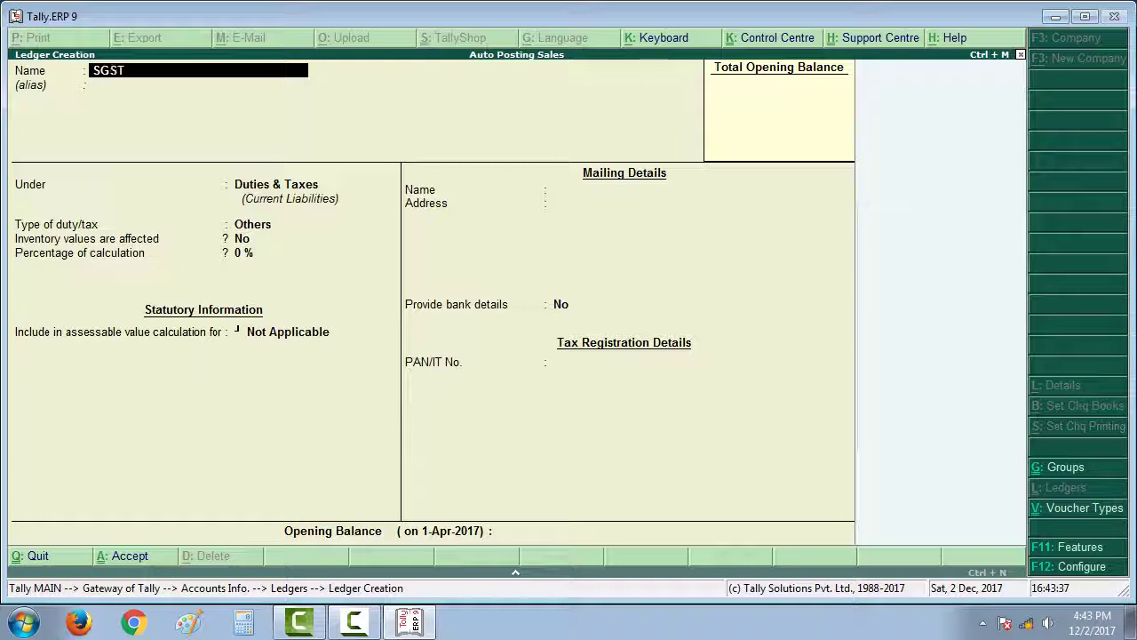
key(Return)
key(Return)
key(Return)
key(Return)
key(Return)
key(BackSpace)
key(Up)
key(Return)
Step: Choose the tax type for the SGST ledger, save it and return to the Gateway of Tally
key(Down)
key(Down)
key(Return)
key(Return)
key(Return)
key(Return)
key(Return)
key(Return)
key(Escape)
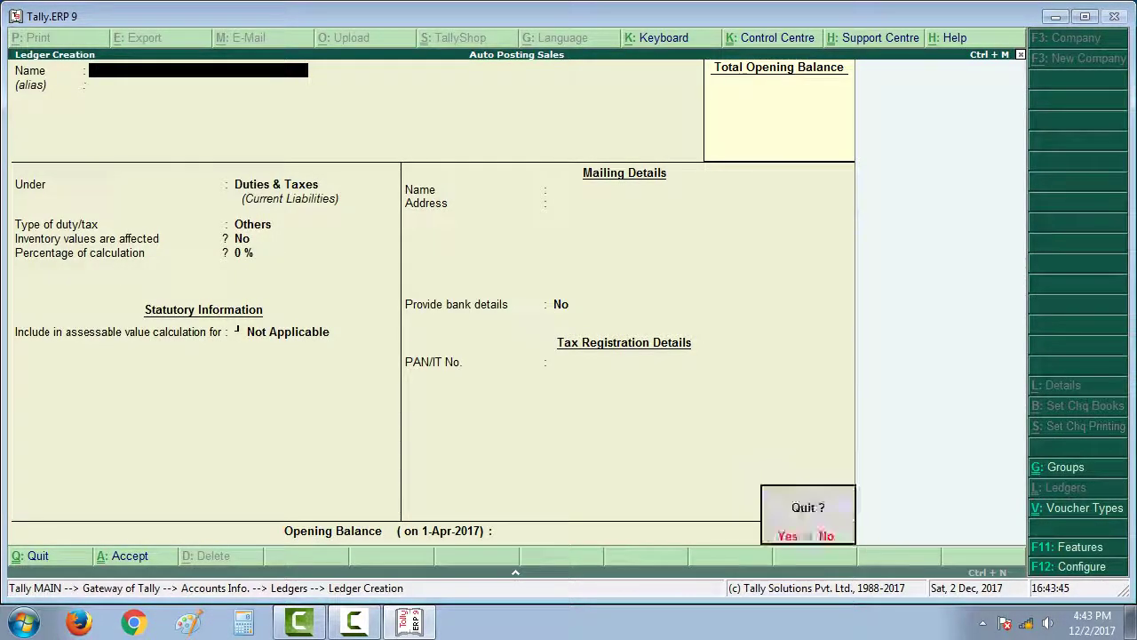
key(y)
key(Escape)
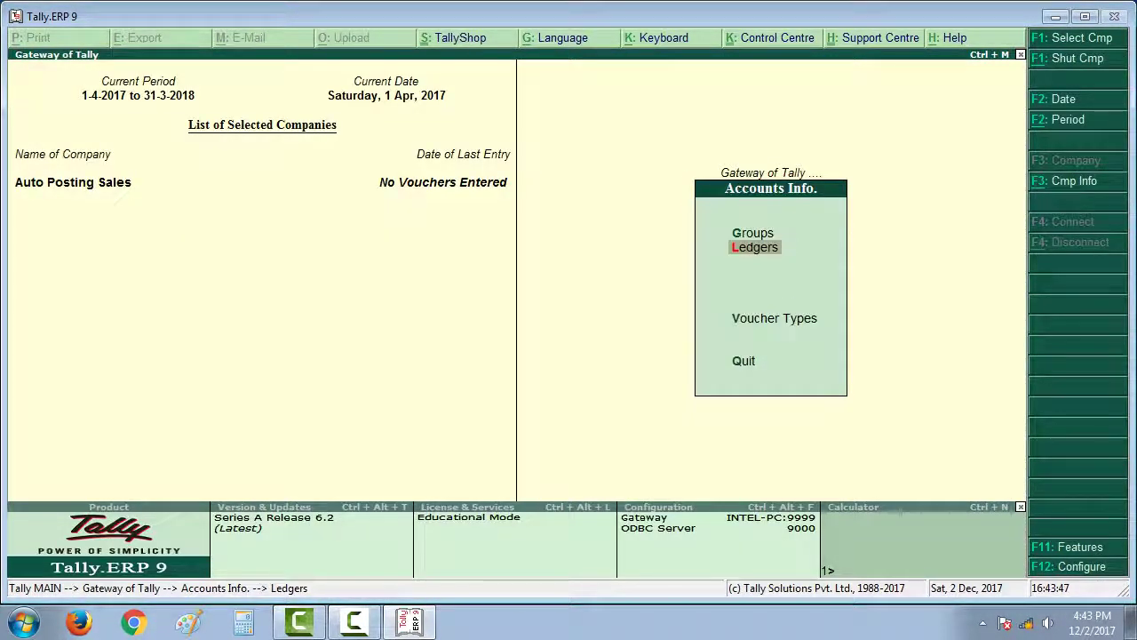
key(Escape)
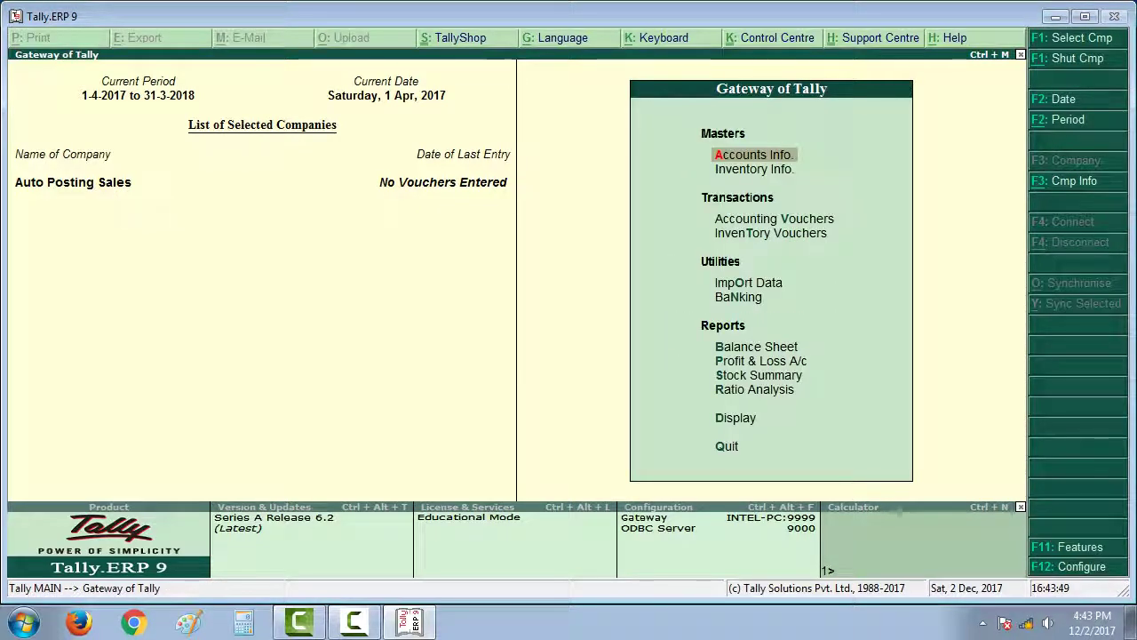
Step: Open the local TDL configuration and keep loading TDL files on startup set to Yes
key(F12)
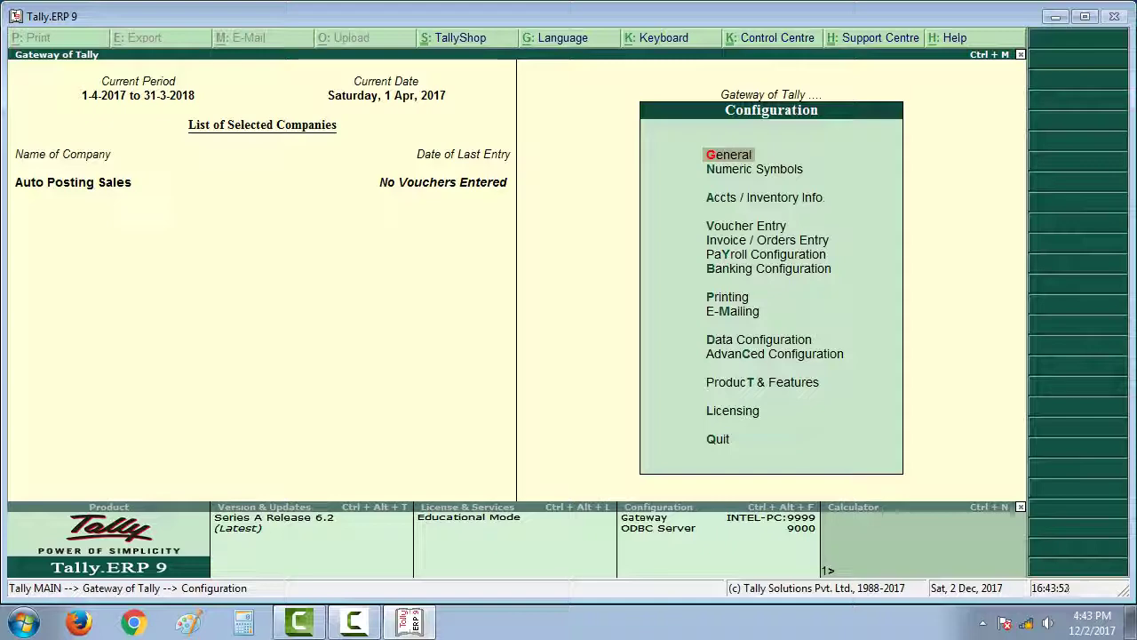
key(t)
key(Return)
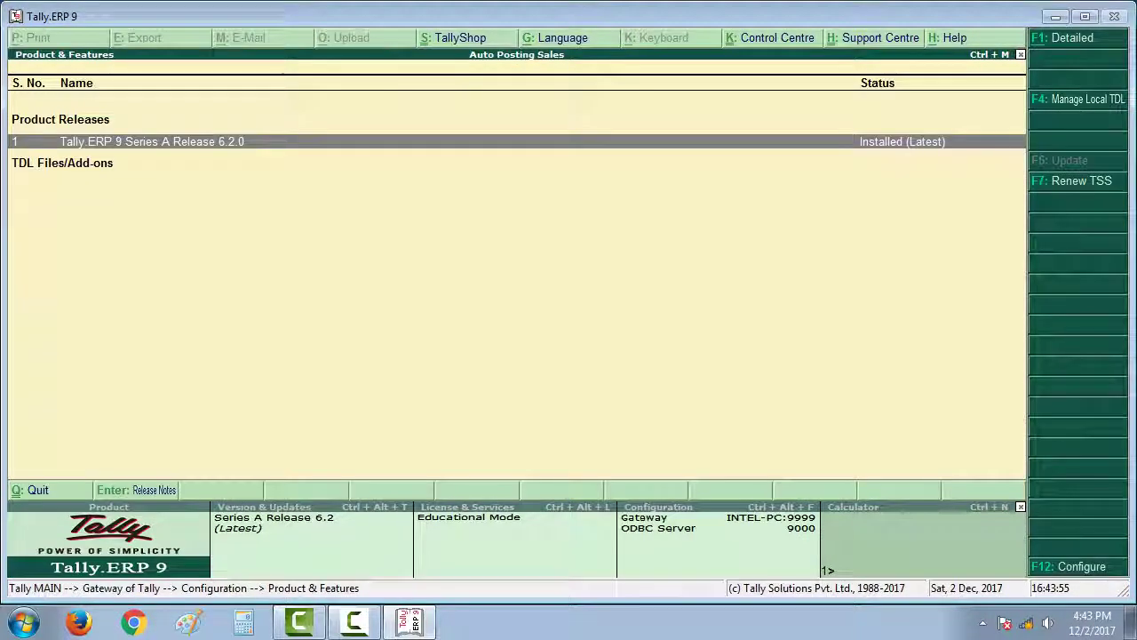
key(F4)
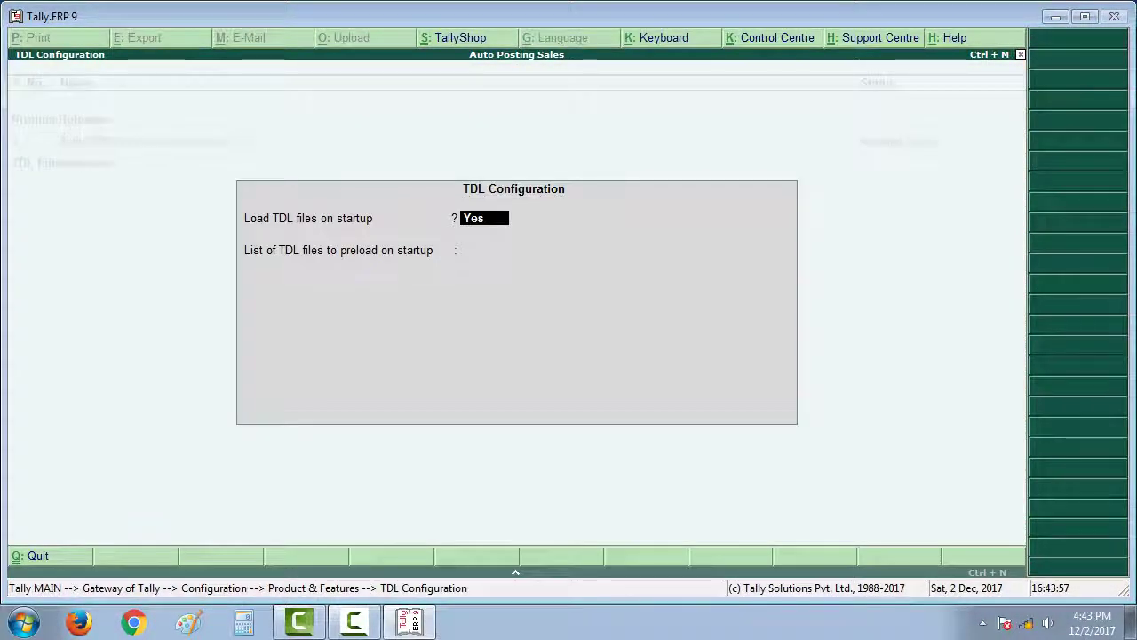
key(Return)
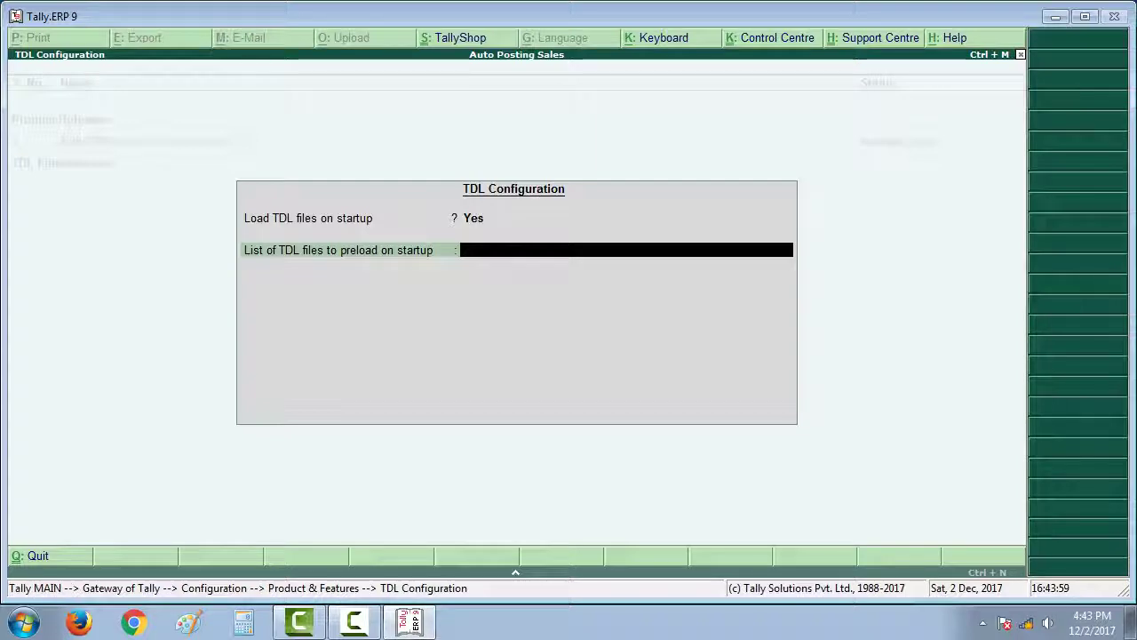
Step: Switch to Windows Explorer and select the Auto Post Bulk Sales Entry file on the New Volume (F:) drive
click(1056, 16)
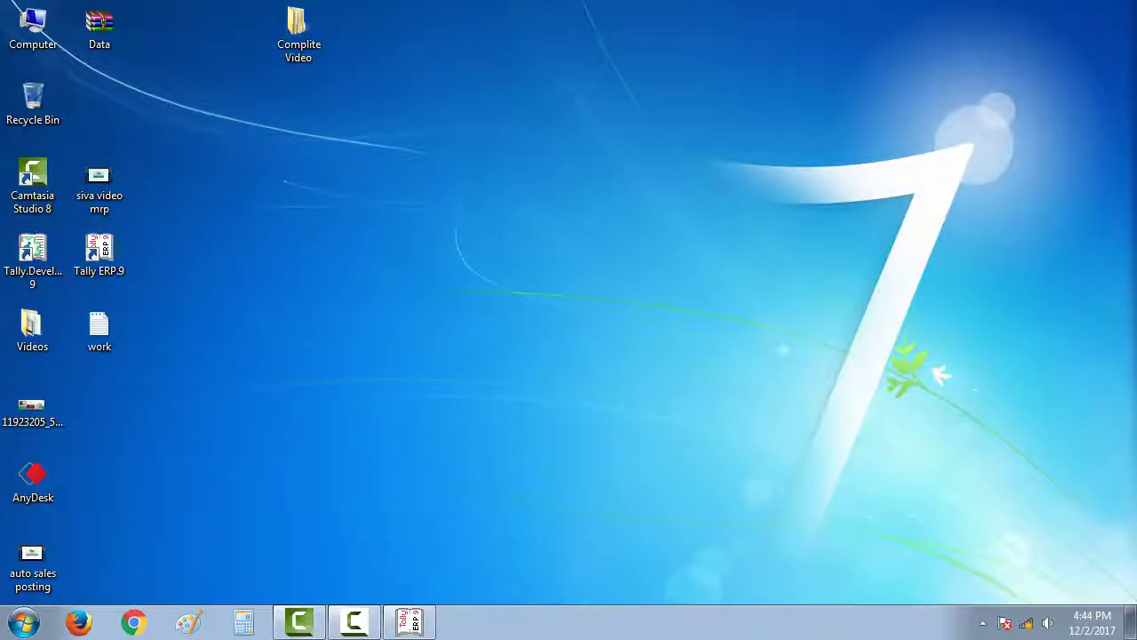
double_click(32, 27)
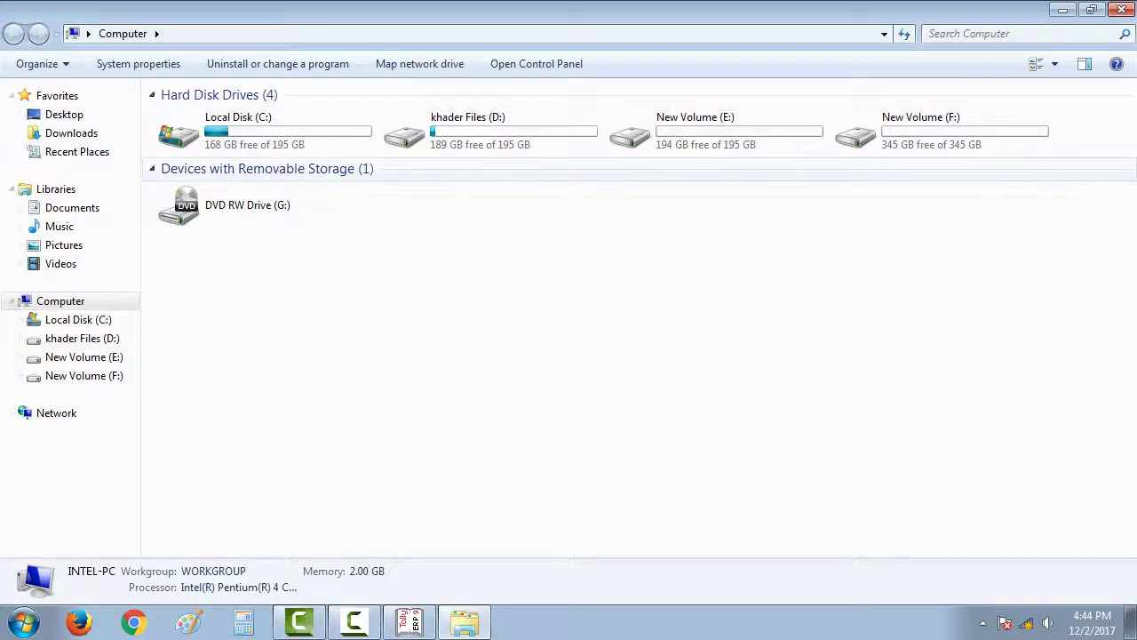
double_click(855, 133)
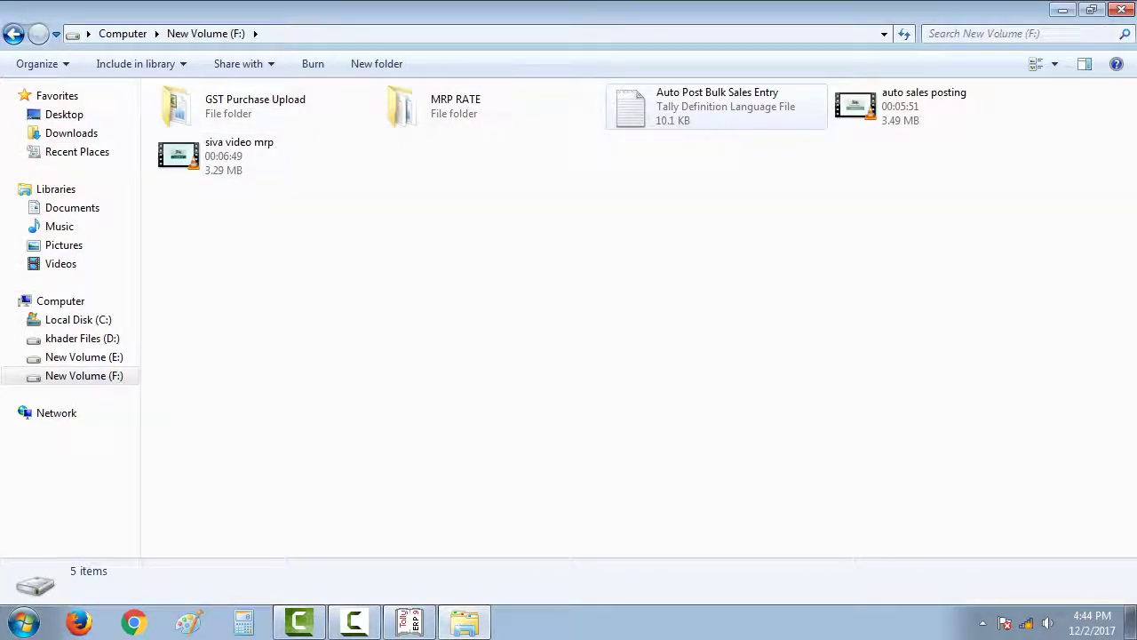
click(716, 105)
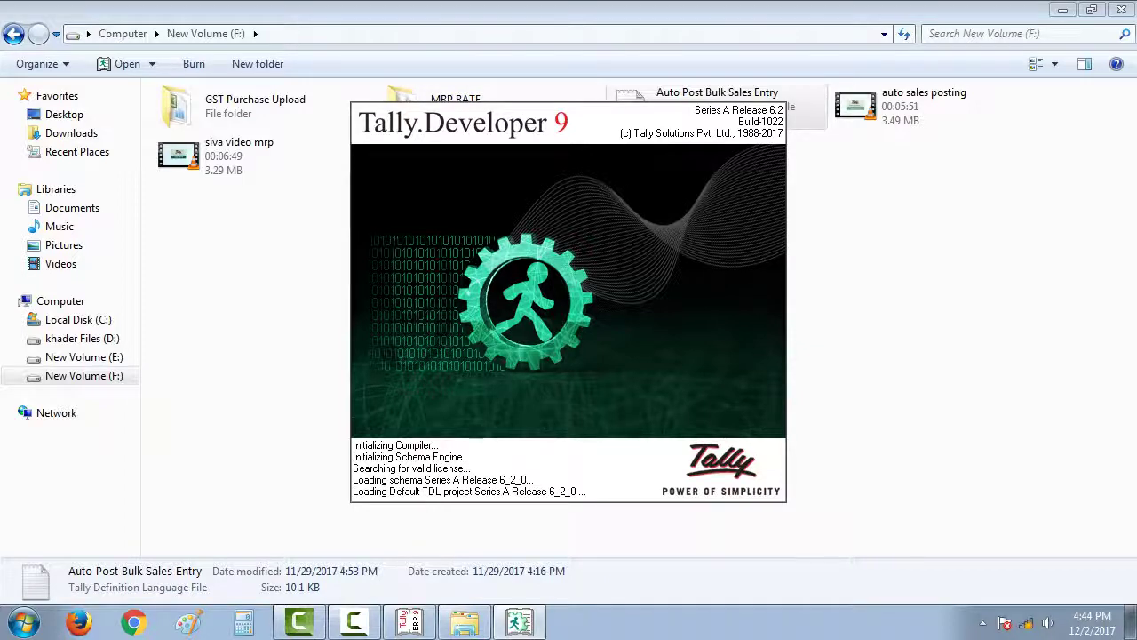
click(744, 107)
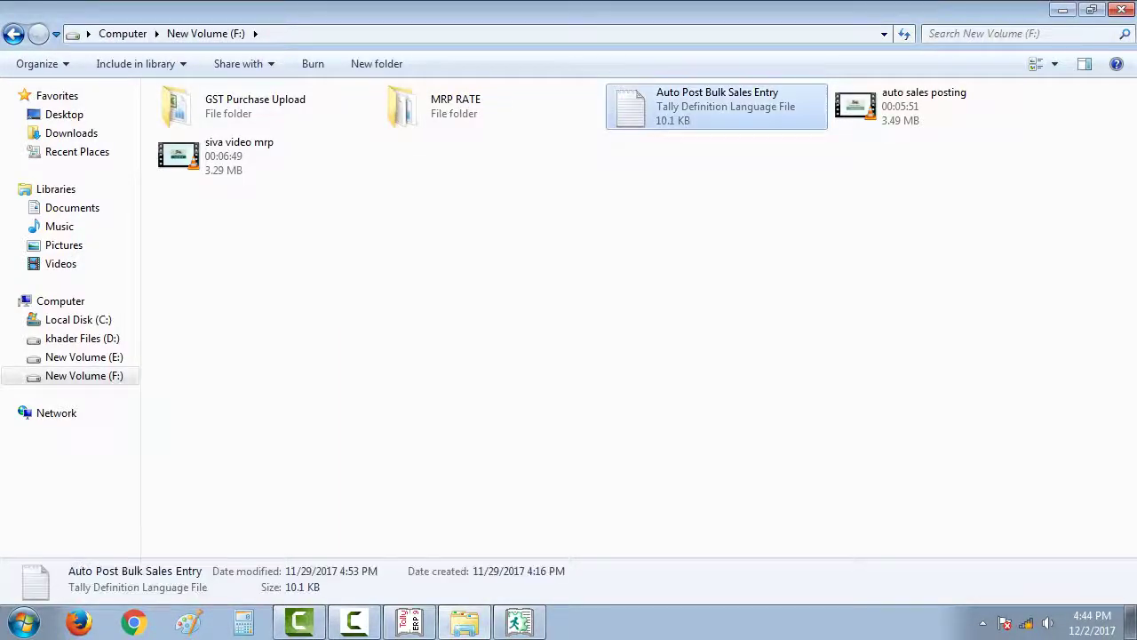
Step: Copy the full path of the Auto Post Bulk Sales Entry file from its security properties
right_click(744, 107)
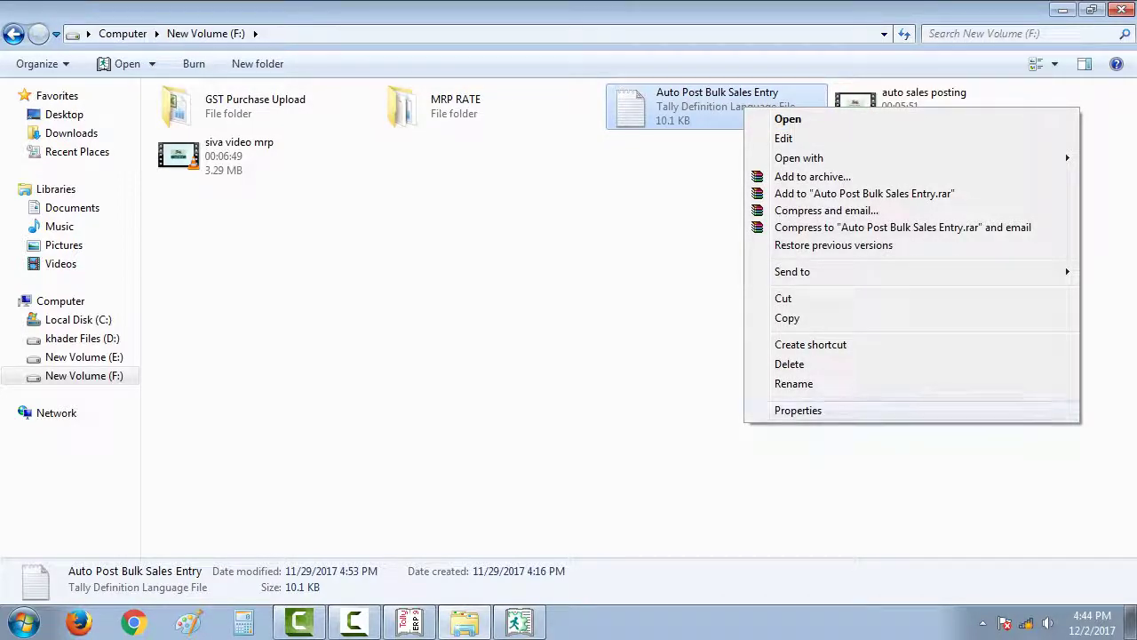
click(798, 409)
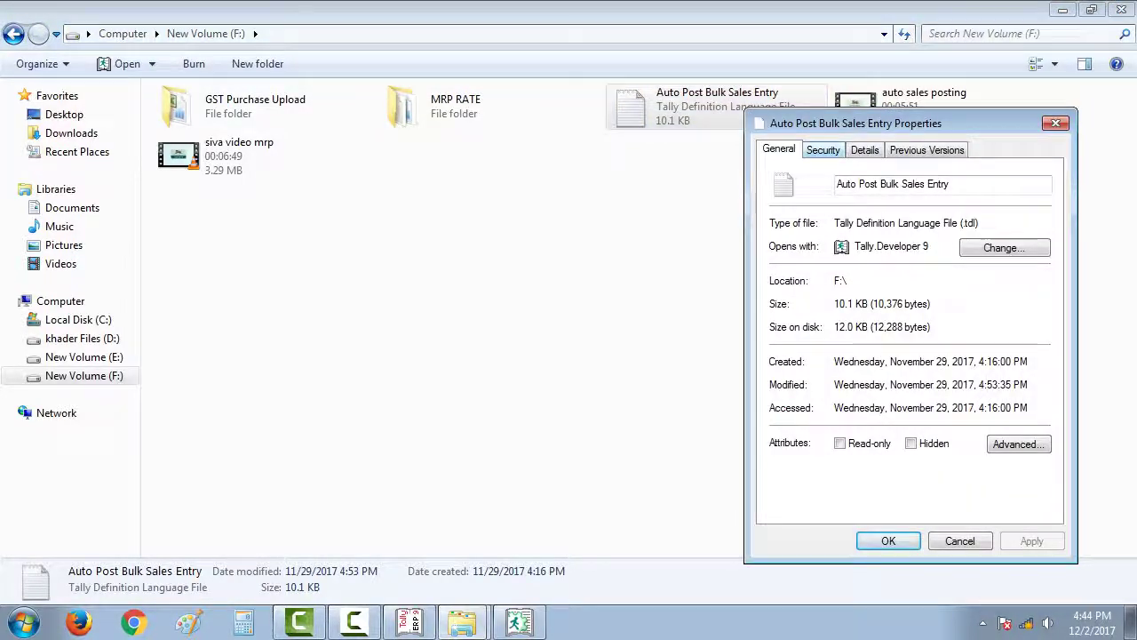
click(822, 149)
drag(977, 175, 839, 175)
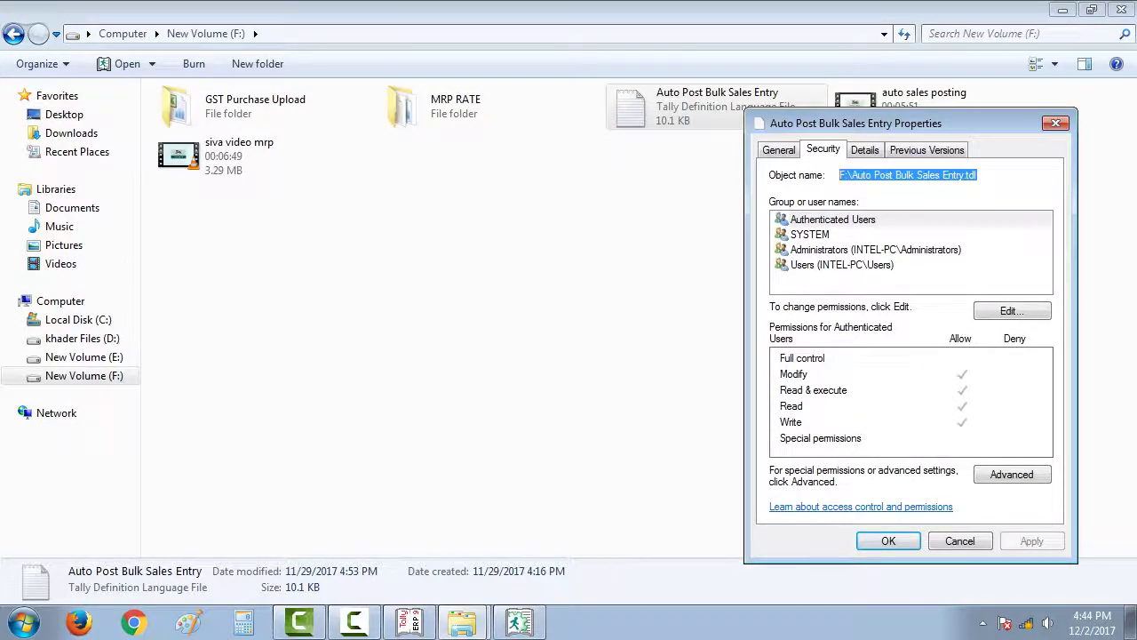
right_click(885, 175)
click(926, 230)
Step: Back in Tally.ERP 9, preload F:\Auto Post Bulk Sales Entry.tdl on startup, save the configuration and return to the Gateway of Tally
click(407, 622)
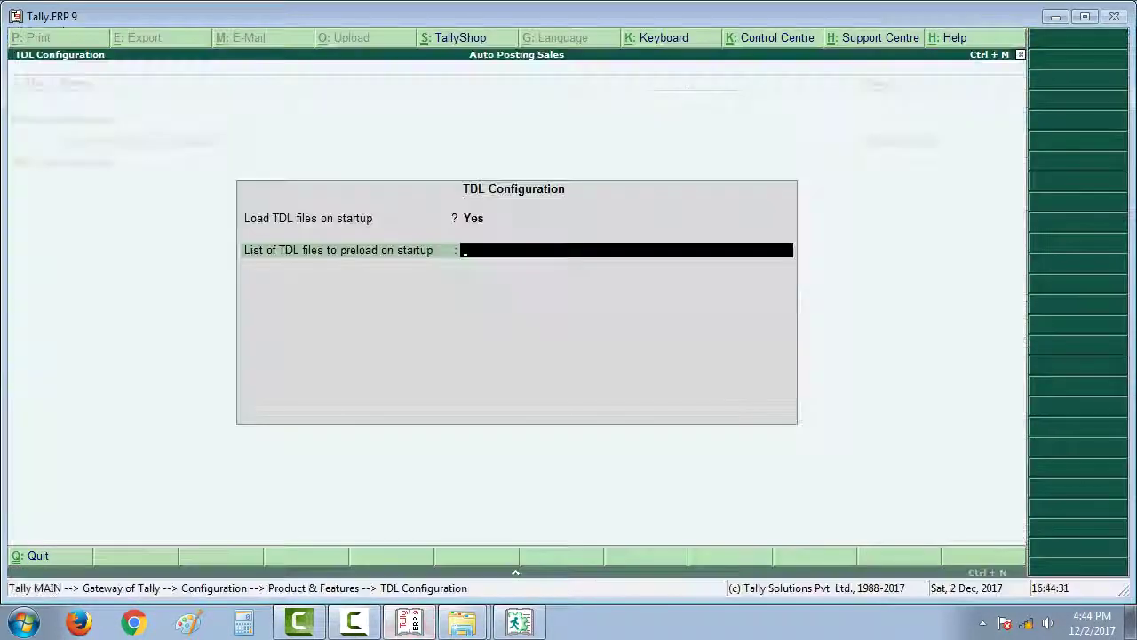
key(ctrl+alt+v)
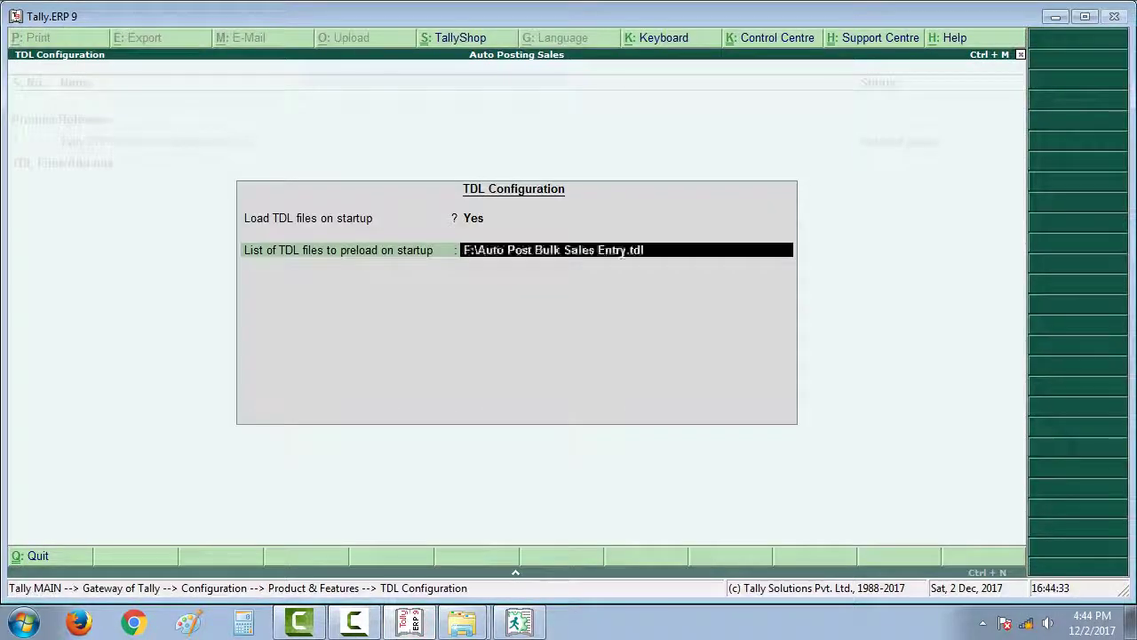
key(Return)
key(Return)
key(Return)
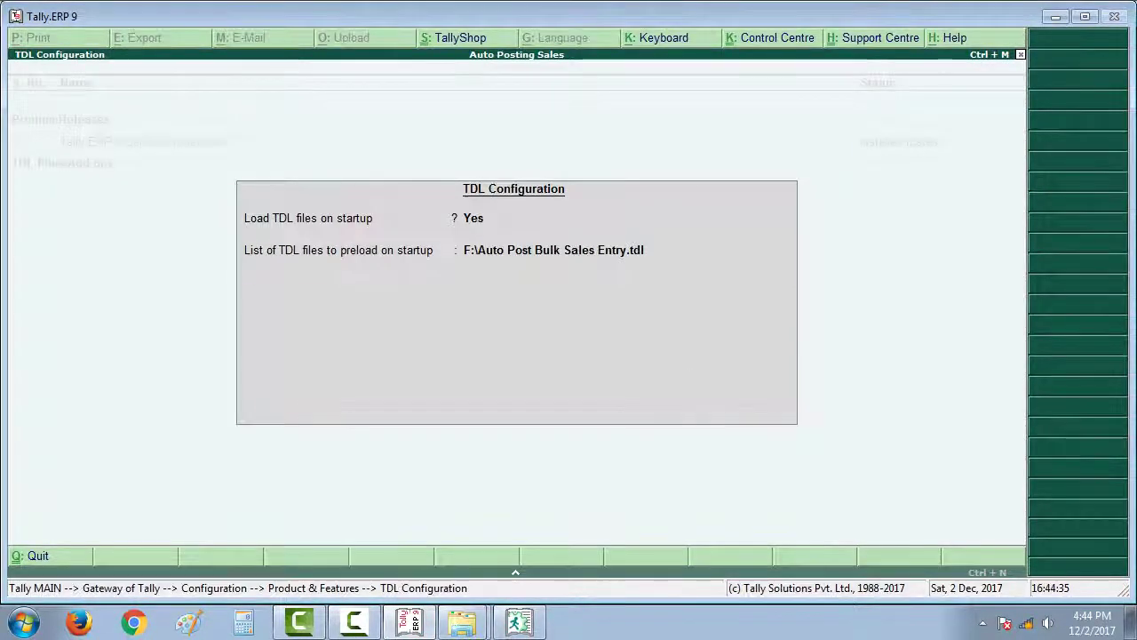
key(Escape)
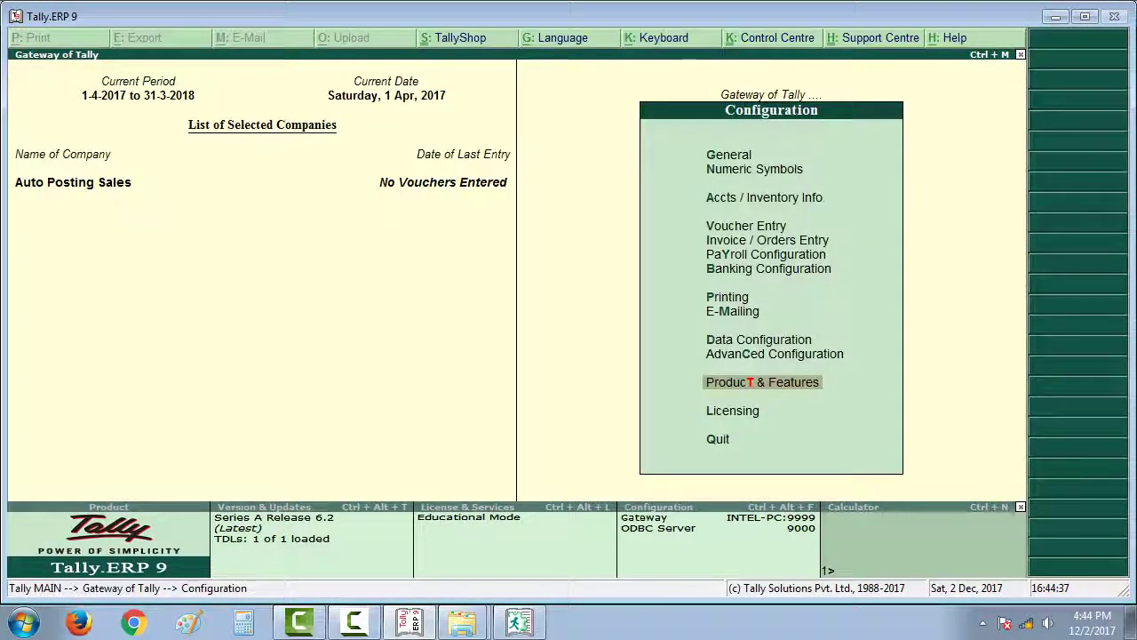
key(Escape)
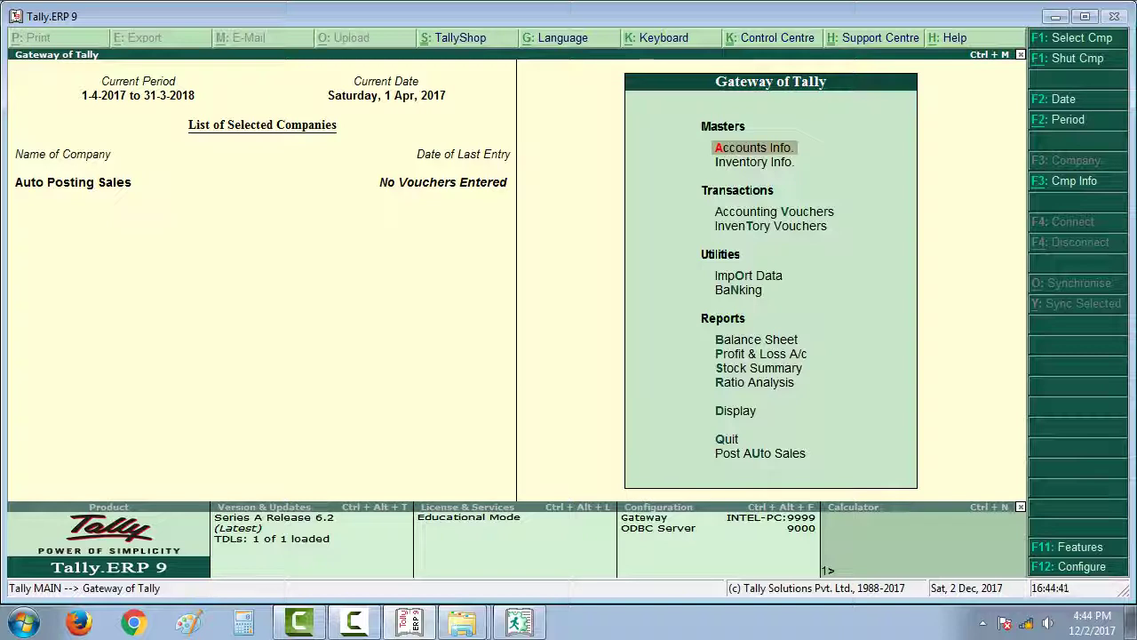
Step: Open the Post Auto Sales form from the Gateway of Tally
key(Down)
key(Down)
key(Down)
key(Down)
key(Down)
key(Down)
key(Down)
key(Down)
key(Down)
key(Down)
key(Down)
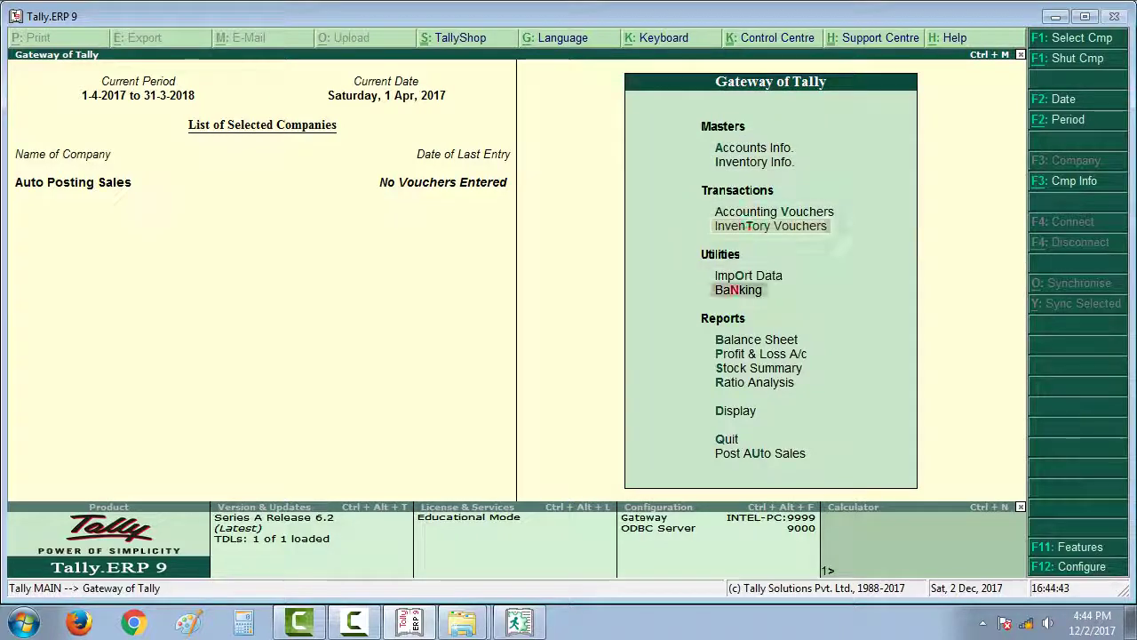
key(Down)
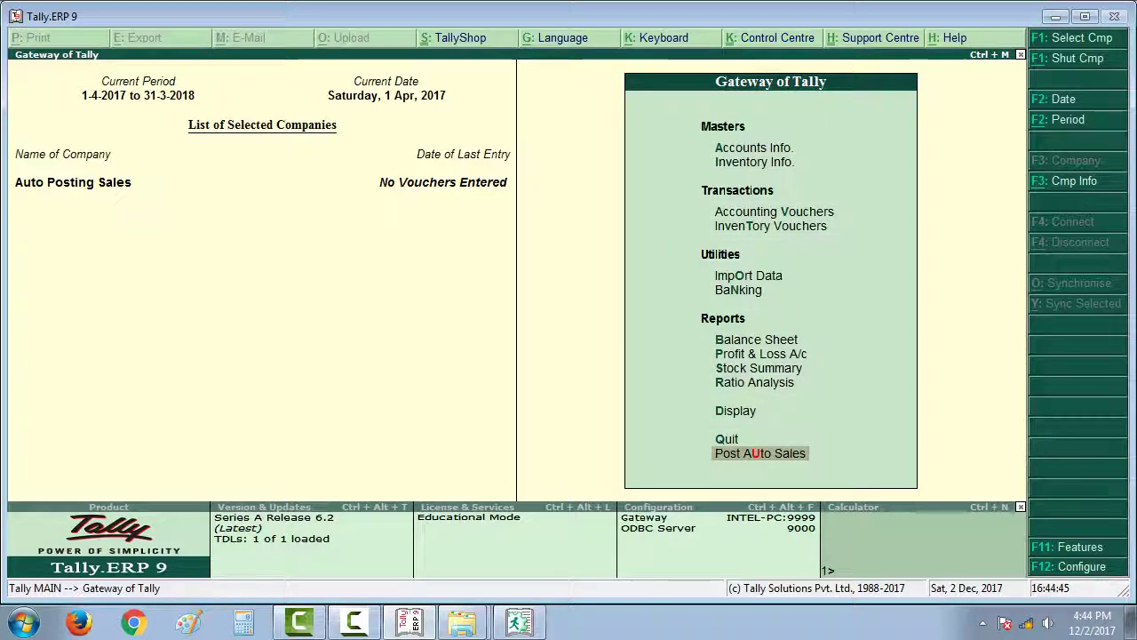
key(Return)
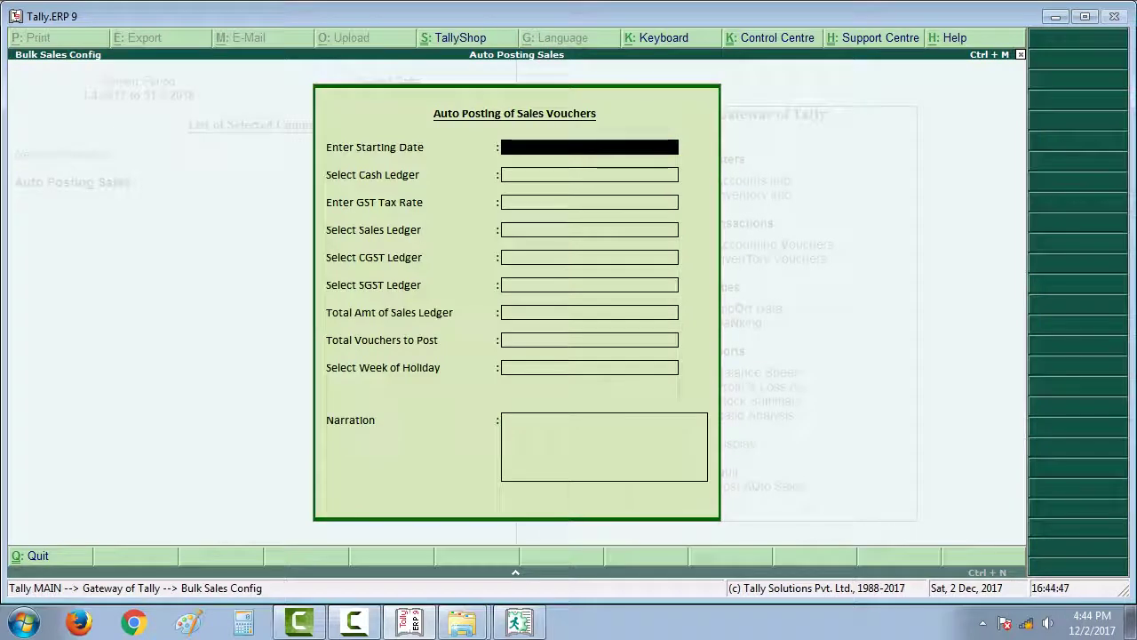
Step: Set the starting date to 1-Apr-2017 and GST rate to 5%, with ledgers Cash, Sales 5%, CGST and SGST
key(Return)
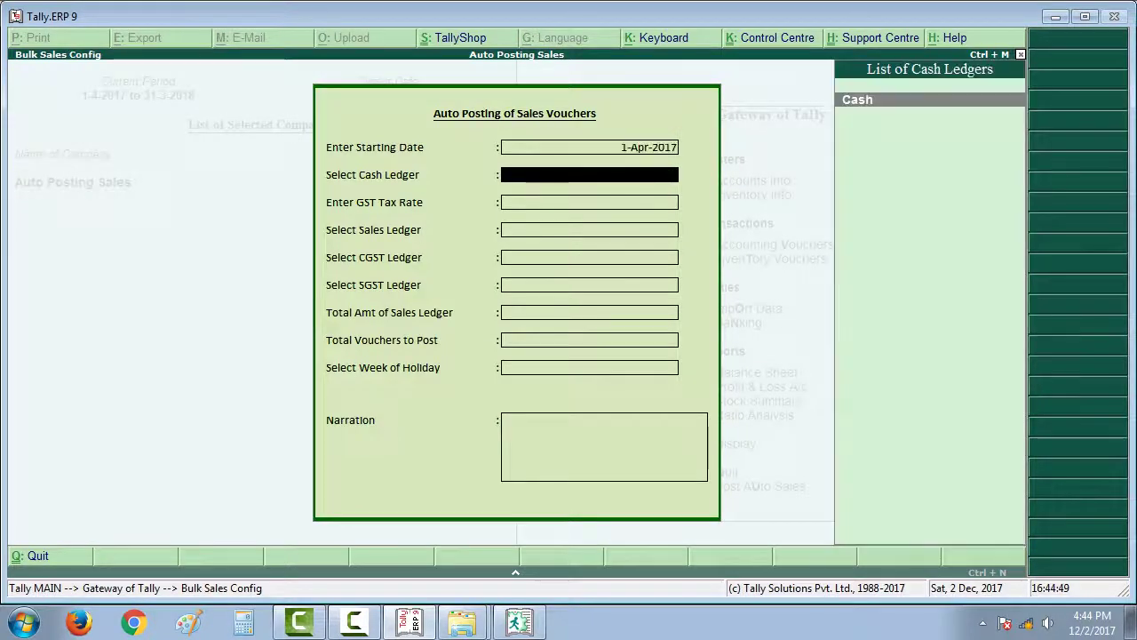
key(Return)
text(5%)
key(Return)
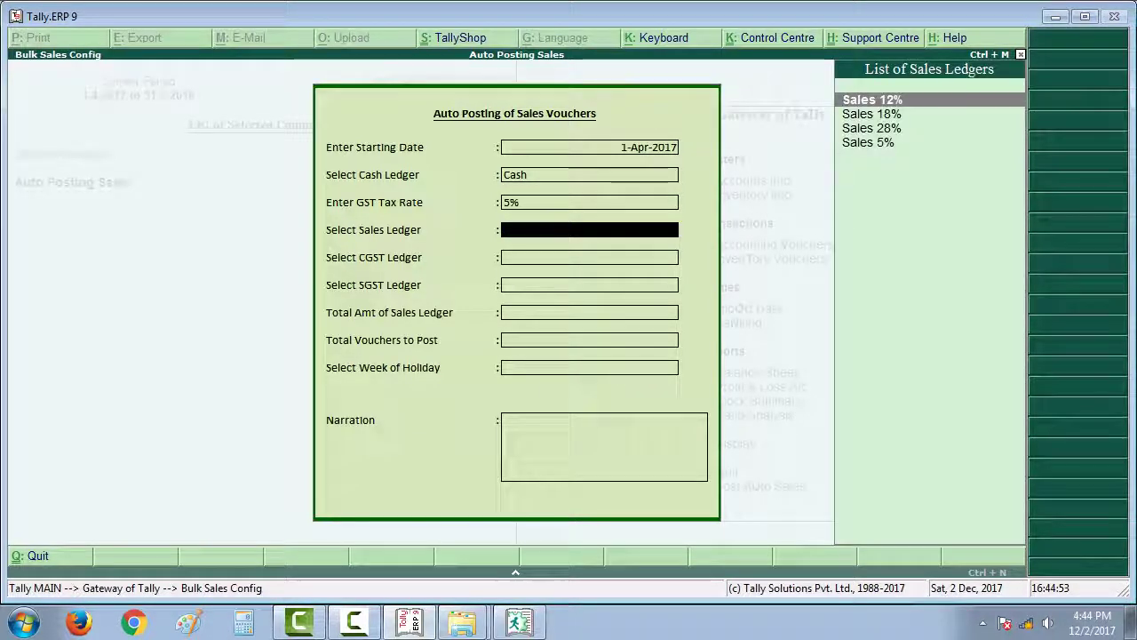
click(885, 142)
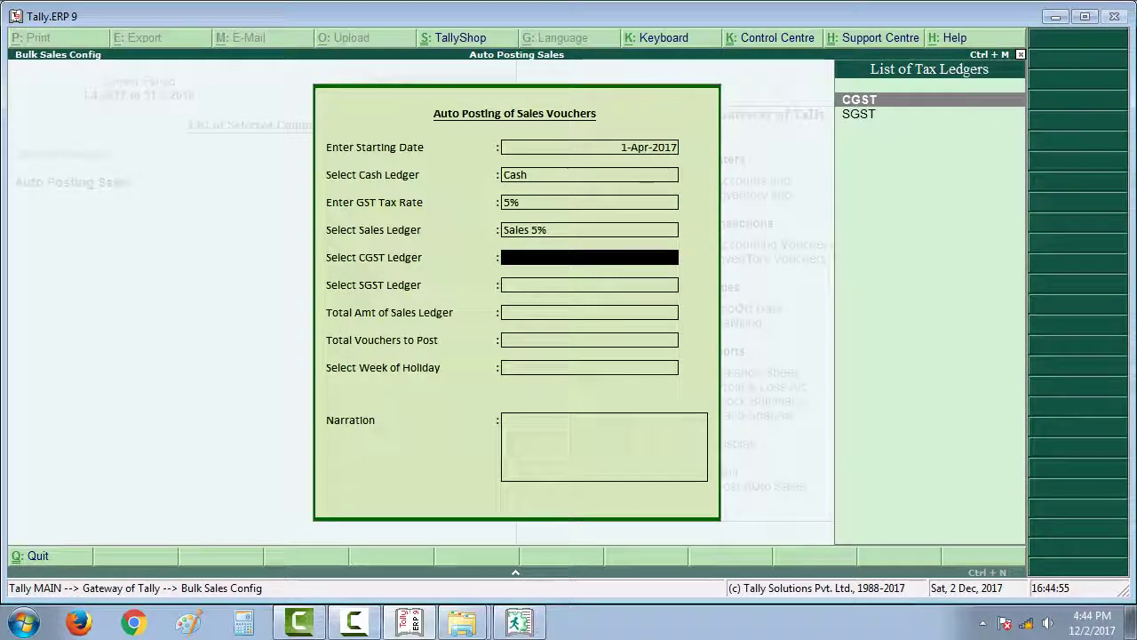
key(Return)
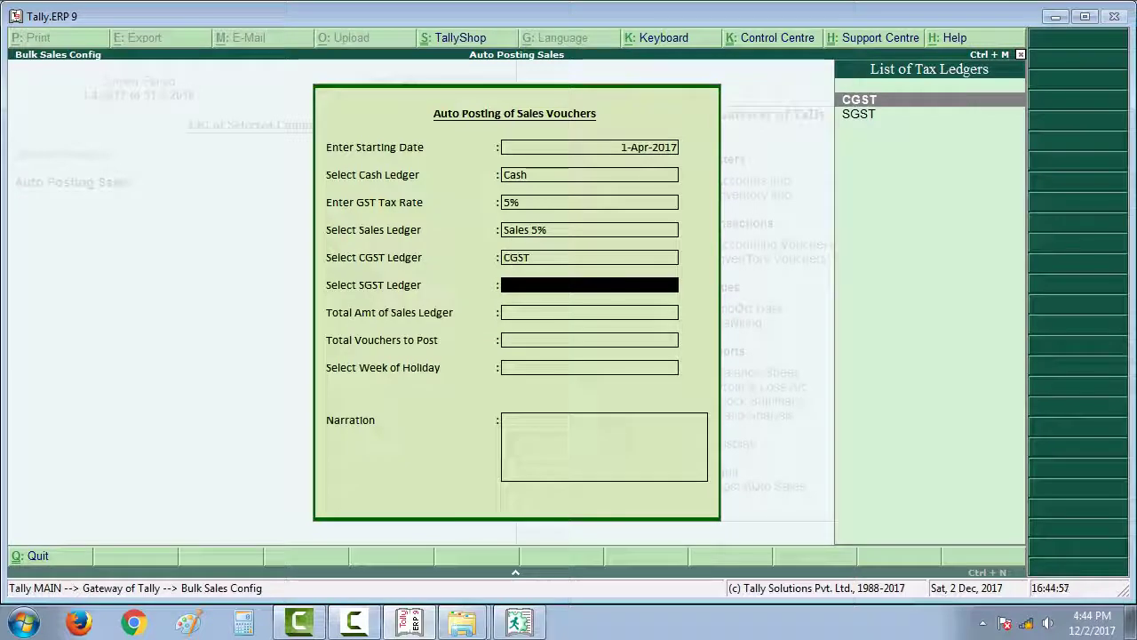
key(Return)
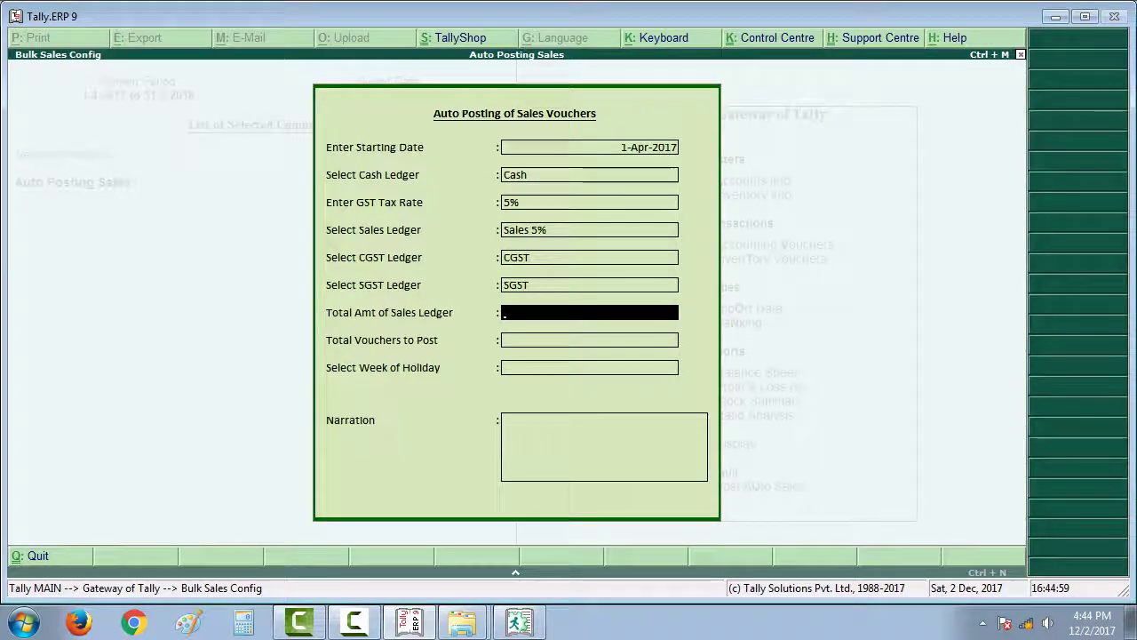
Step: Set the total sales ledger amount to 12,00,000, the vouchers to post to 19, and the weekly holiday to Sunday
text(1200000)
key(Return)
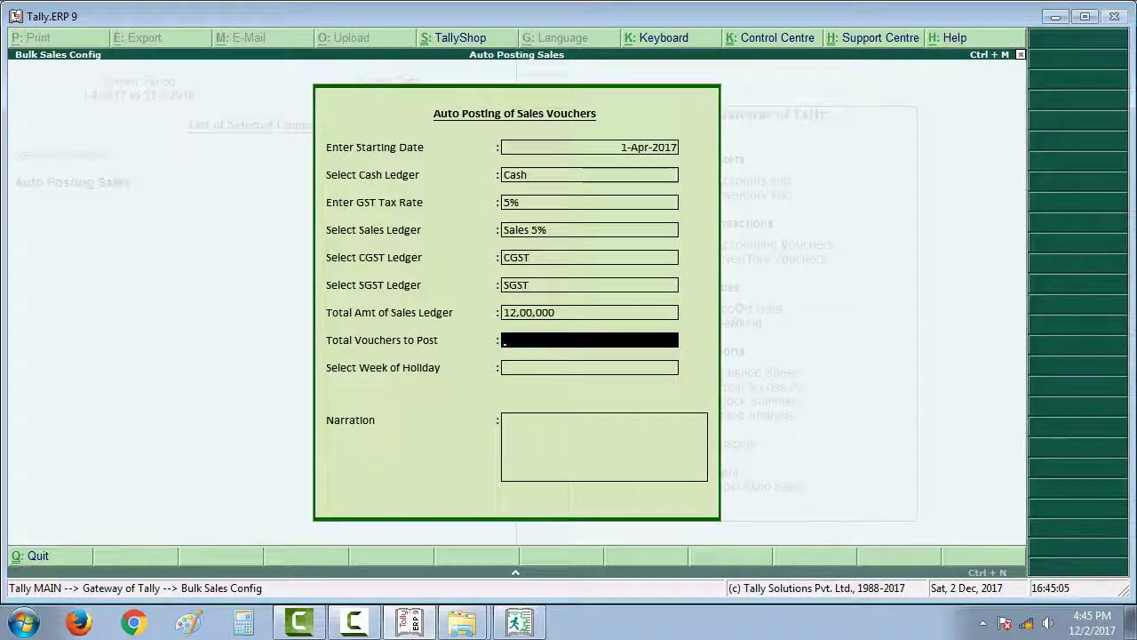
text(19)
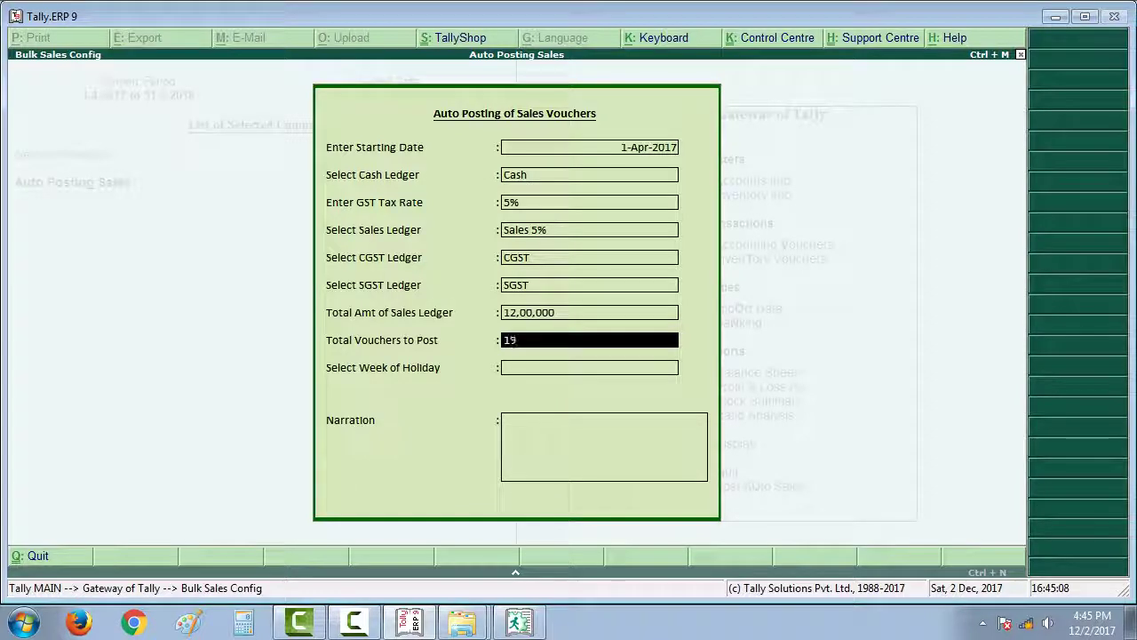
key(Return)
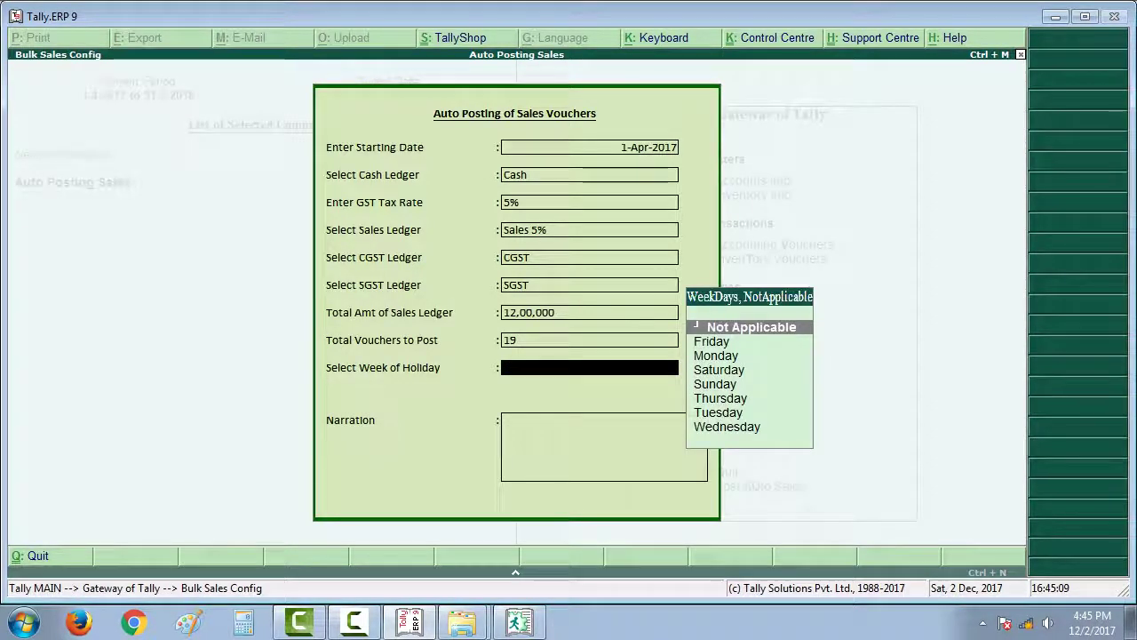
key(Down)
key(Down)
key(Down)
key(Down)
key(Return)
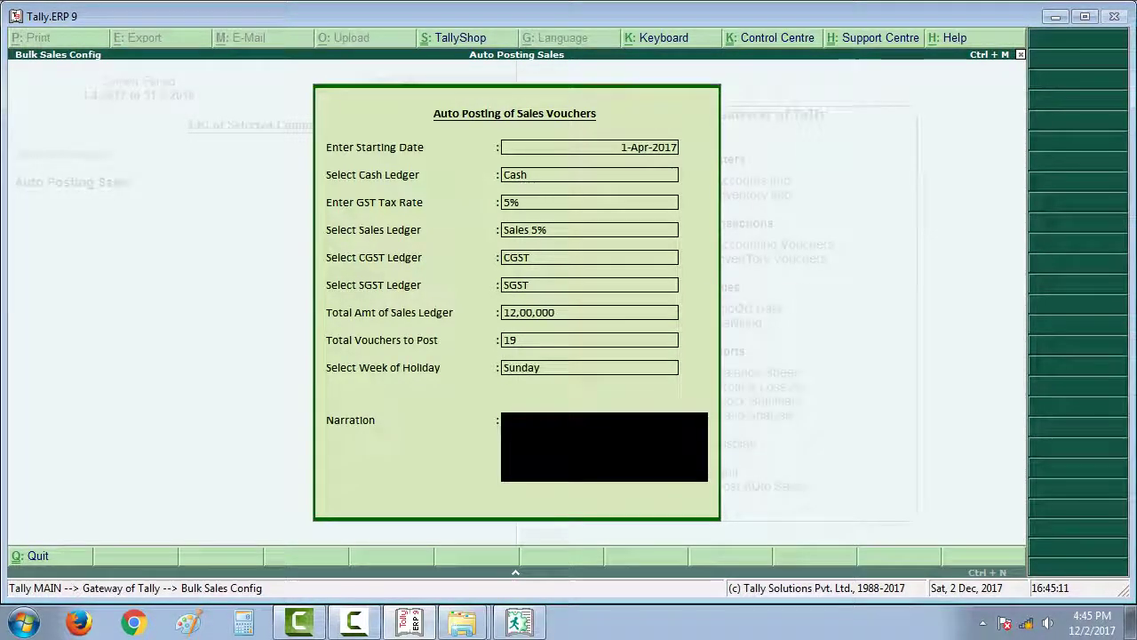
Step: Enter the narration BEING CASH SALES and accept the form to post the 5% sales vouchers
text(BE)
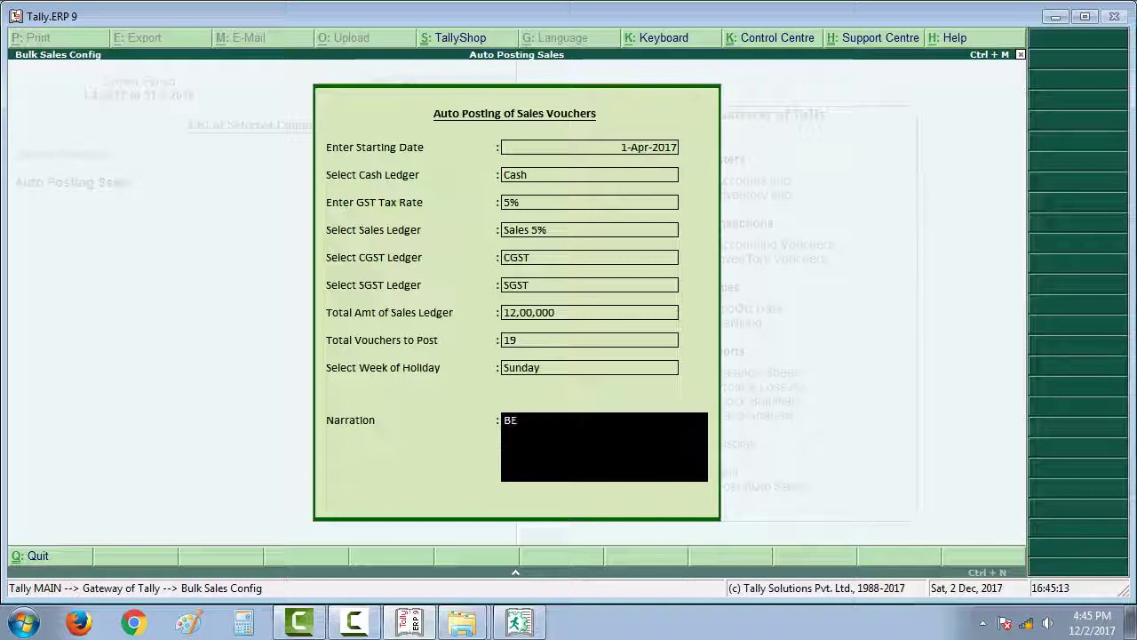
text(ING CASH SALES)
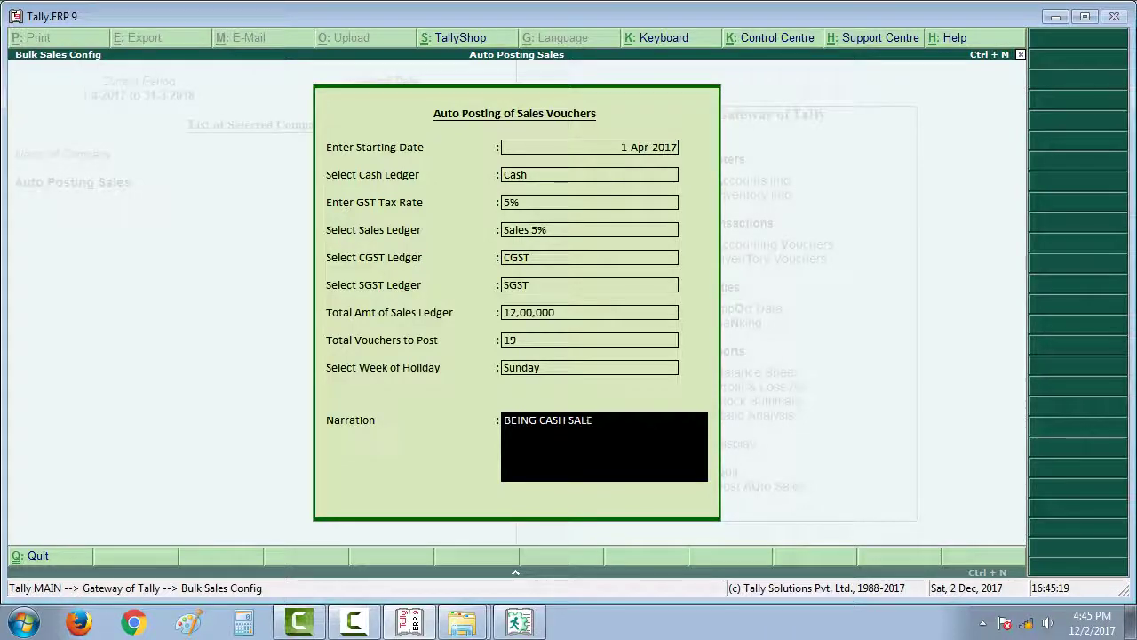
key(Return)
key(y)
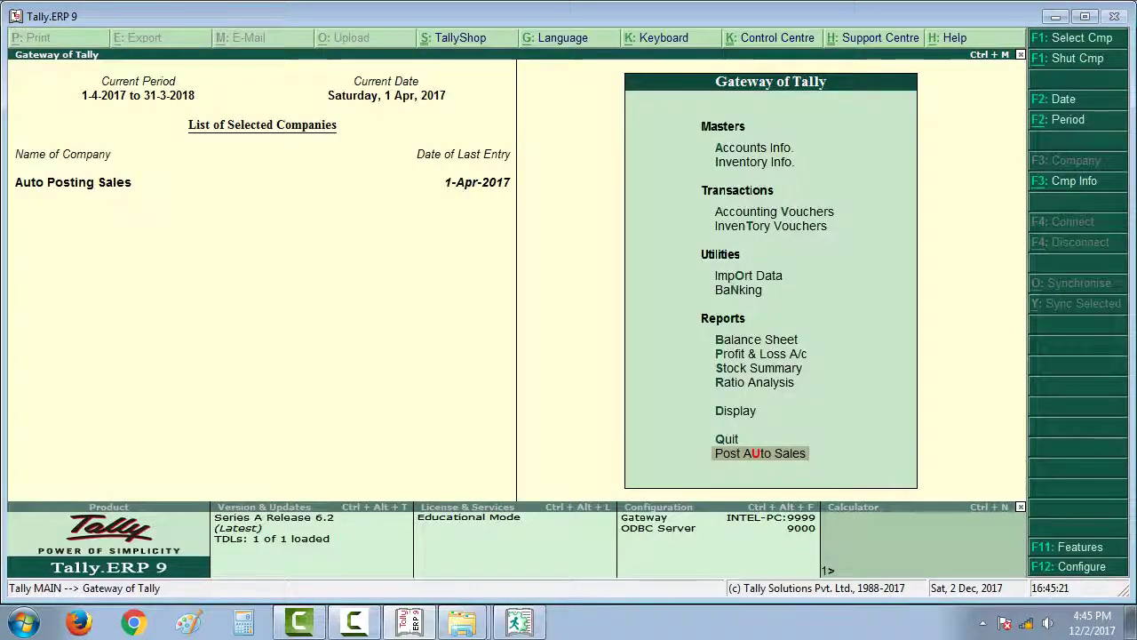
Step: Start another auto sales posting dated 1-Apr-2017 with the Cash ledger and a 12% GST rate
key(Return)
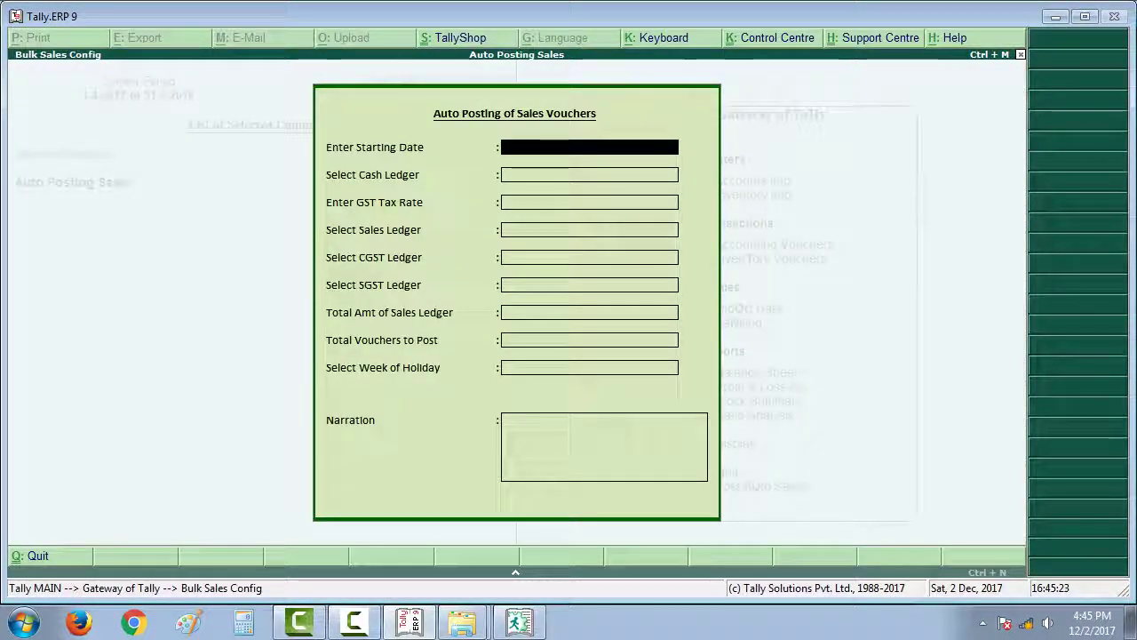
text(1.4.17)
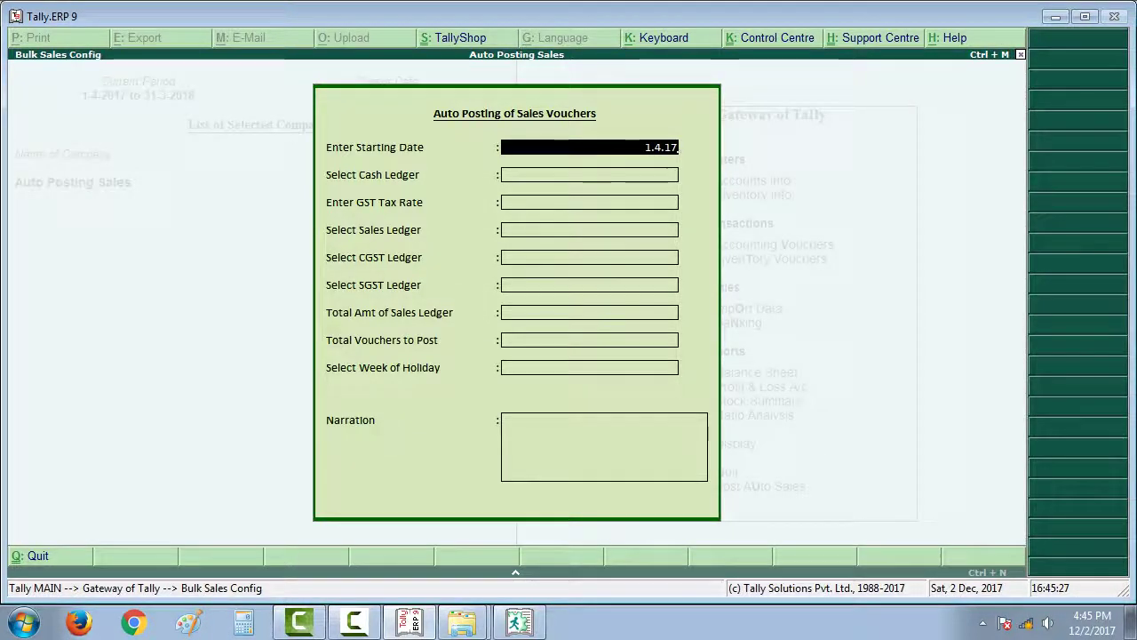
key(Return)
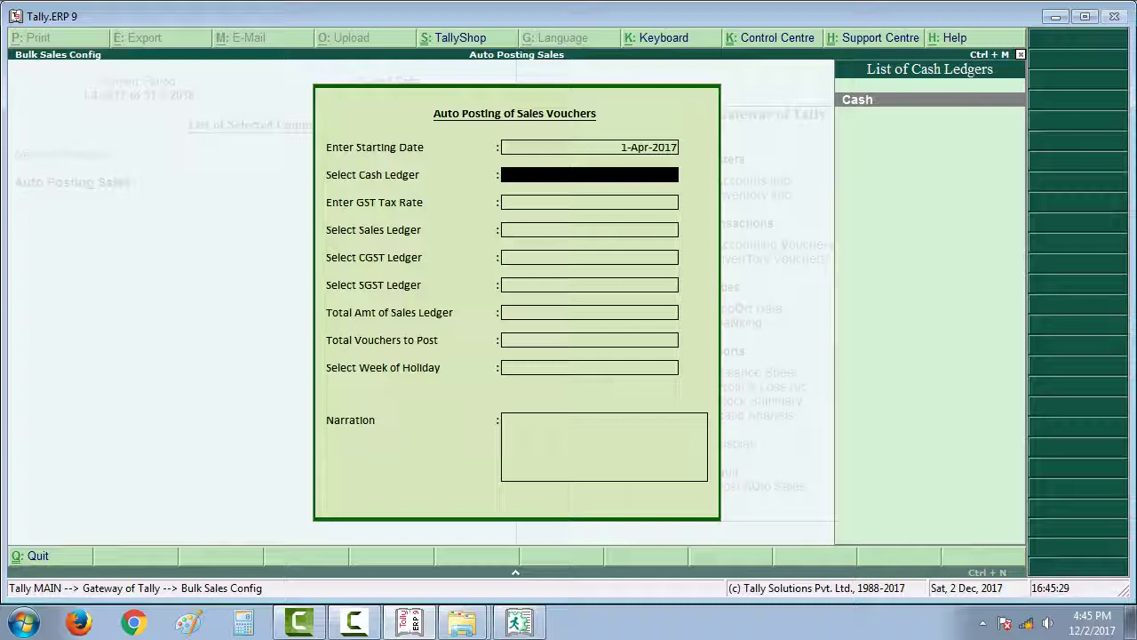
key(Return)
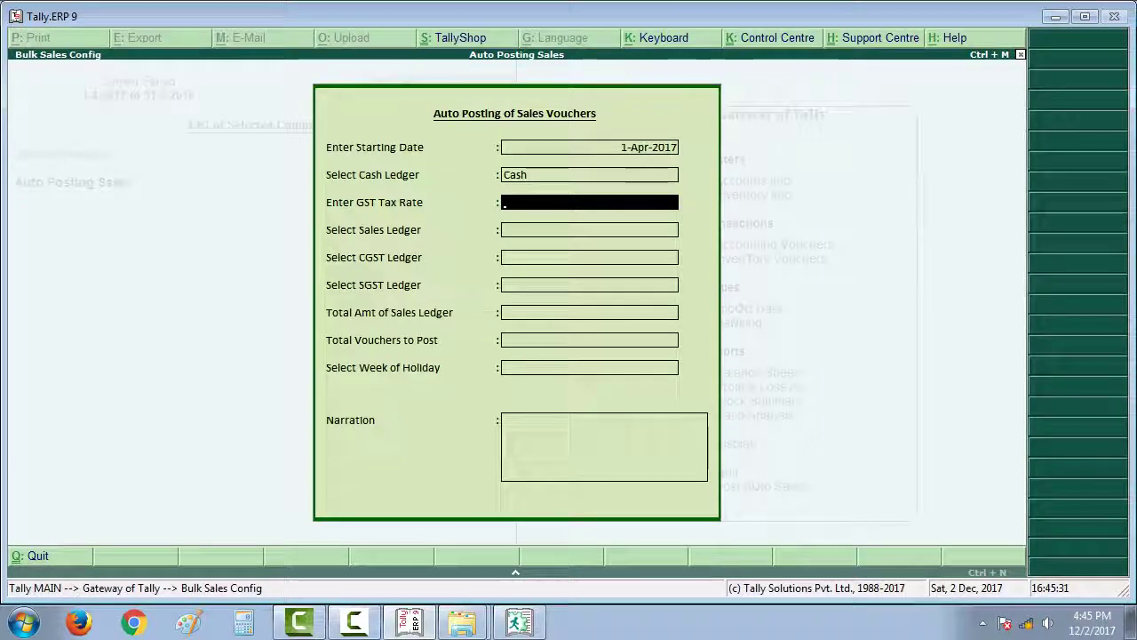
text(12%)
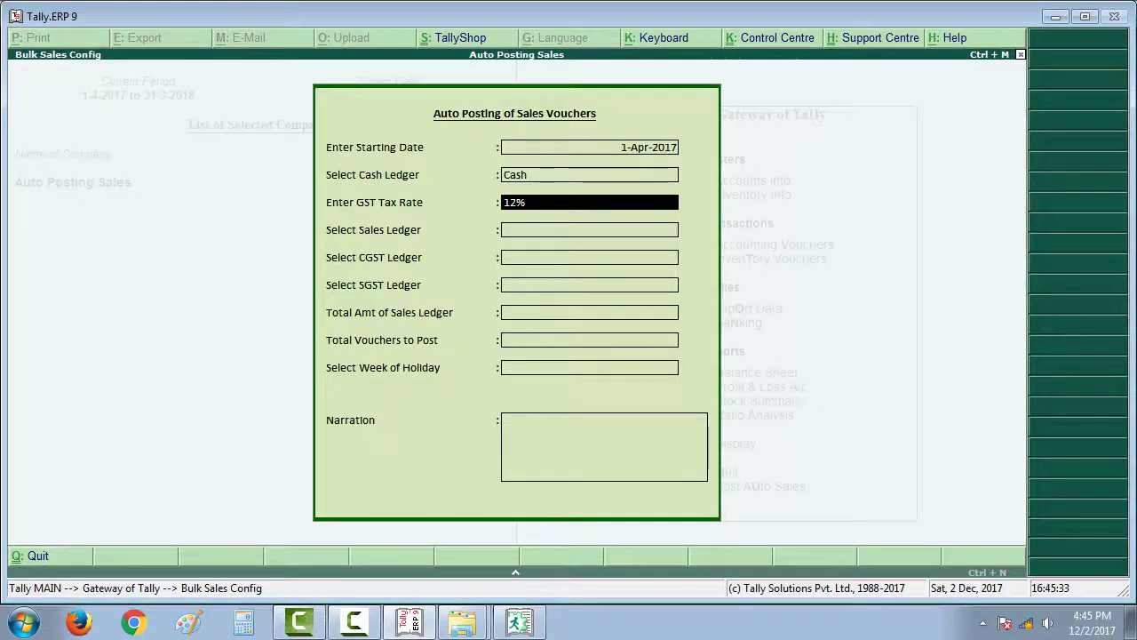
Step: Choose Sales 12% as the sales ledger, with CGST and SGST as the tax ledgers
key(Return)
key(Down)
key(Up)
key(Return)
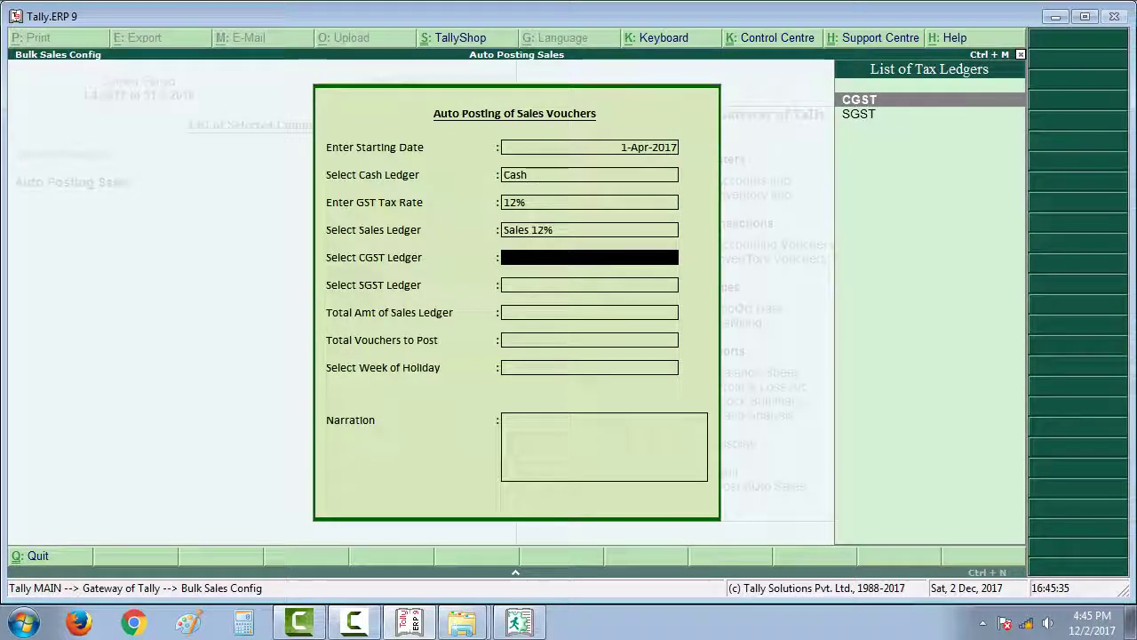
key(Return)
key(Down)
key(Return)
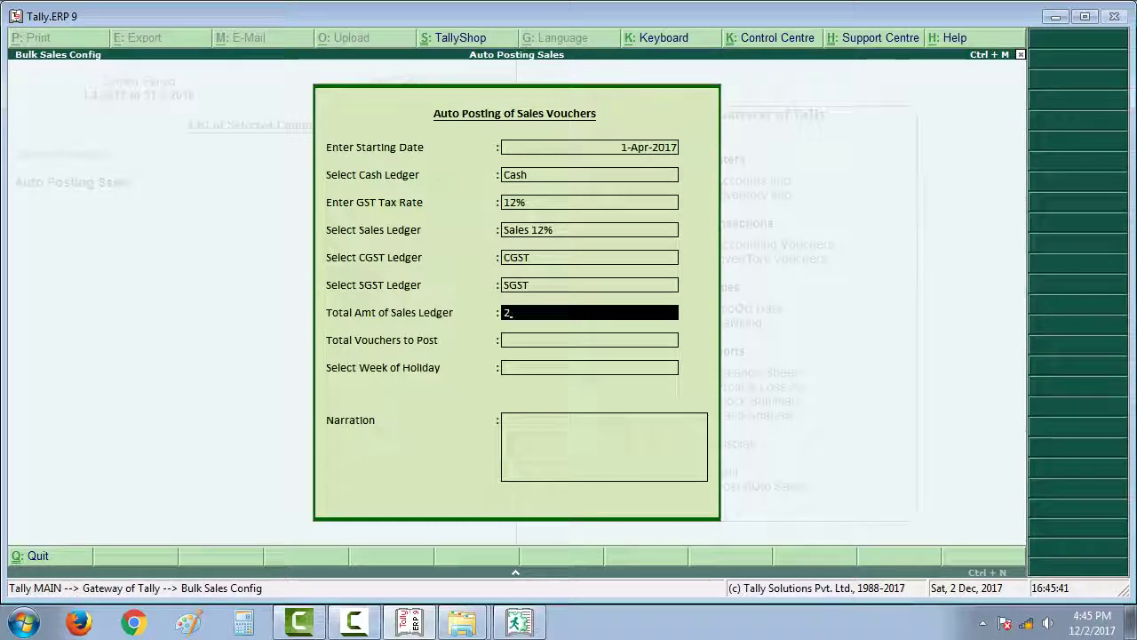
Step: Set the total sales ledger amount to 2,00,000, the vouchers to post to 5, and the weekly holiday to Sunday
text(200000)
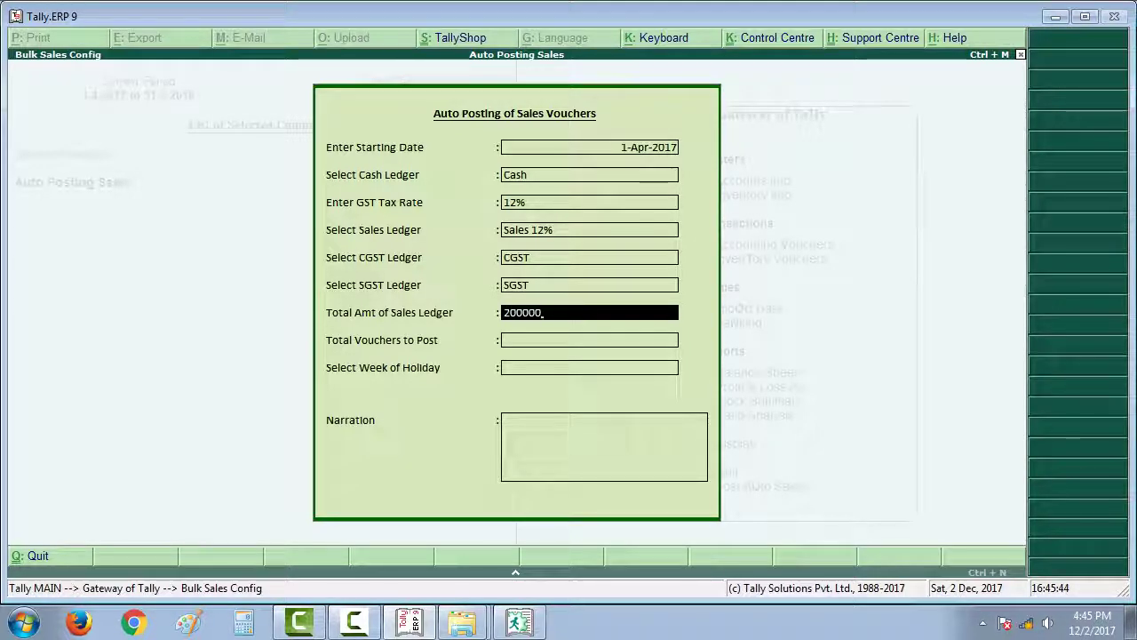
key(Return)
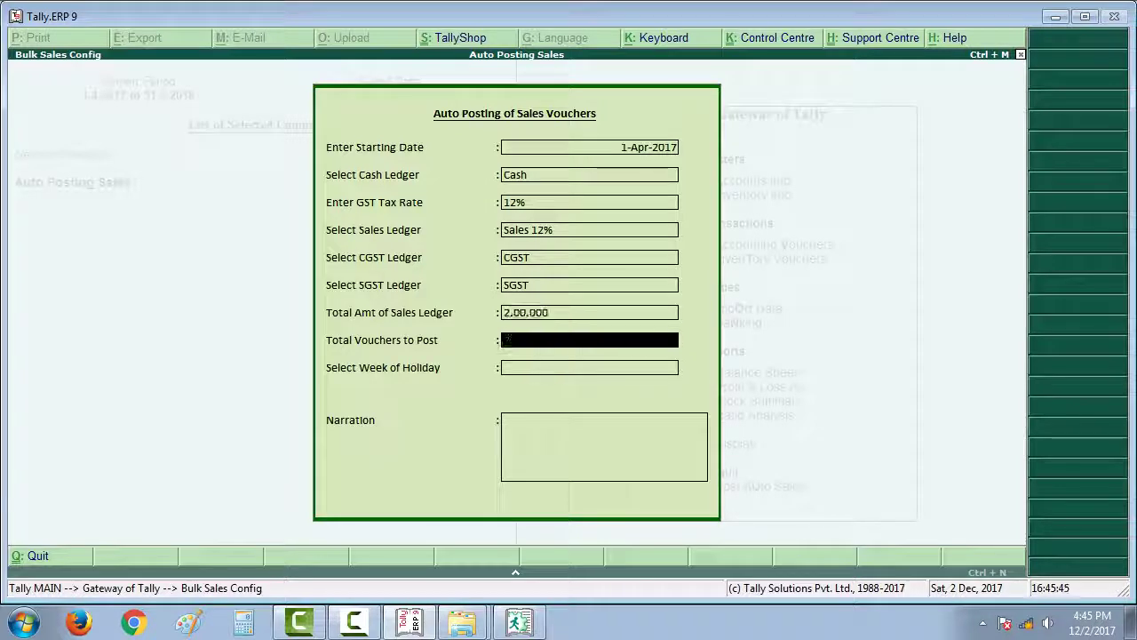
text(5)
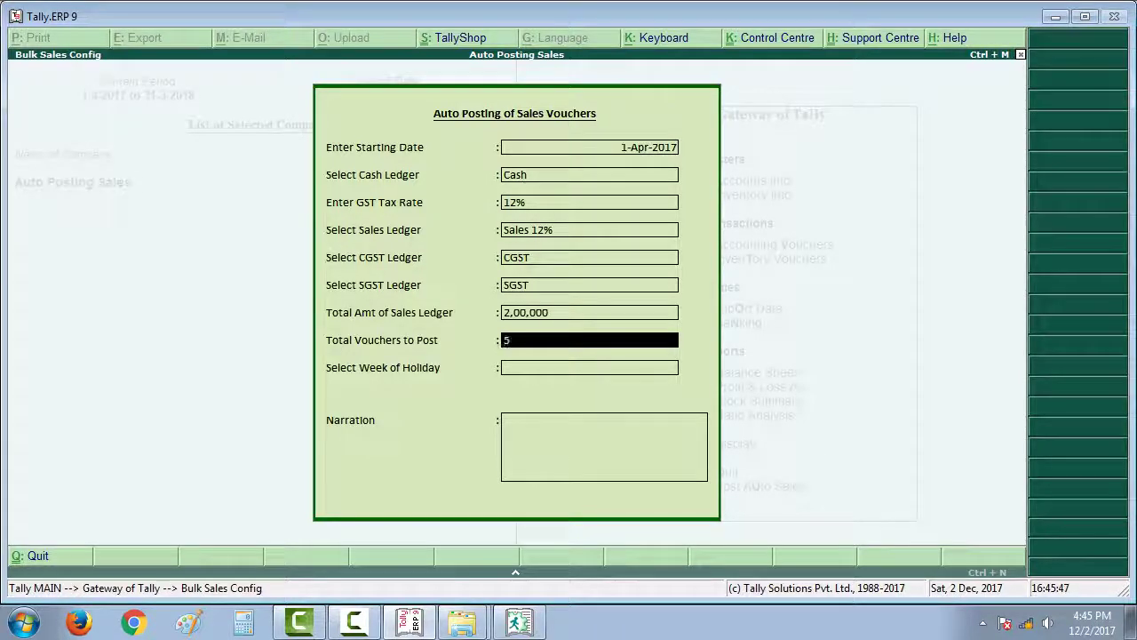
key(Return)
key(Down)
key(Down)
key(Down)
key(Down)
key(Down)
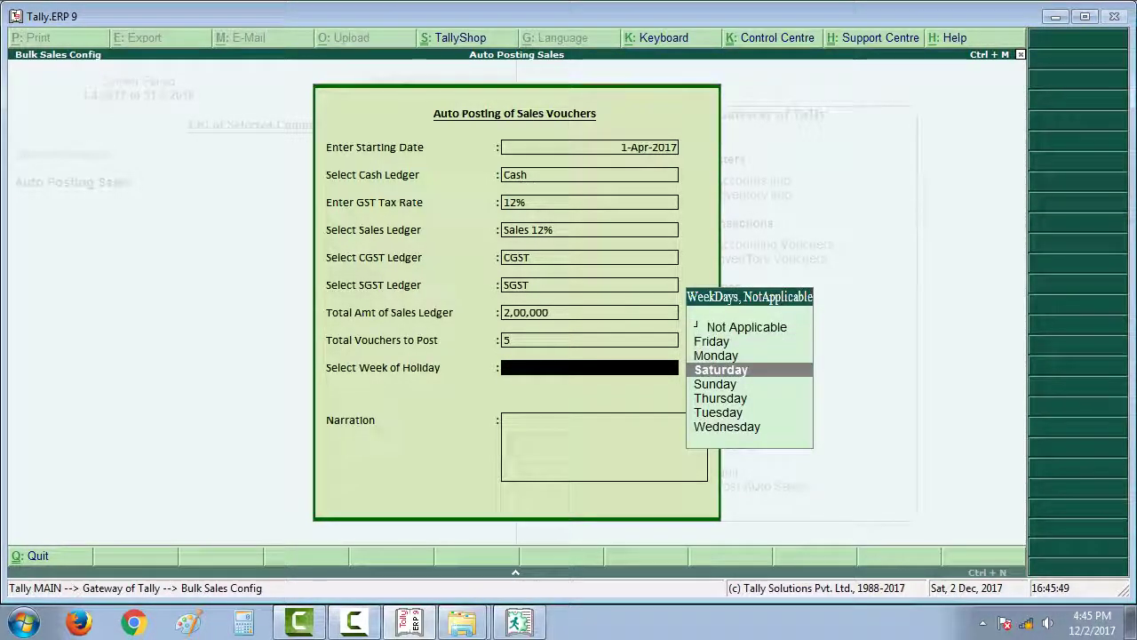
key(Up)
key(Return)
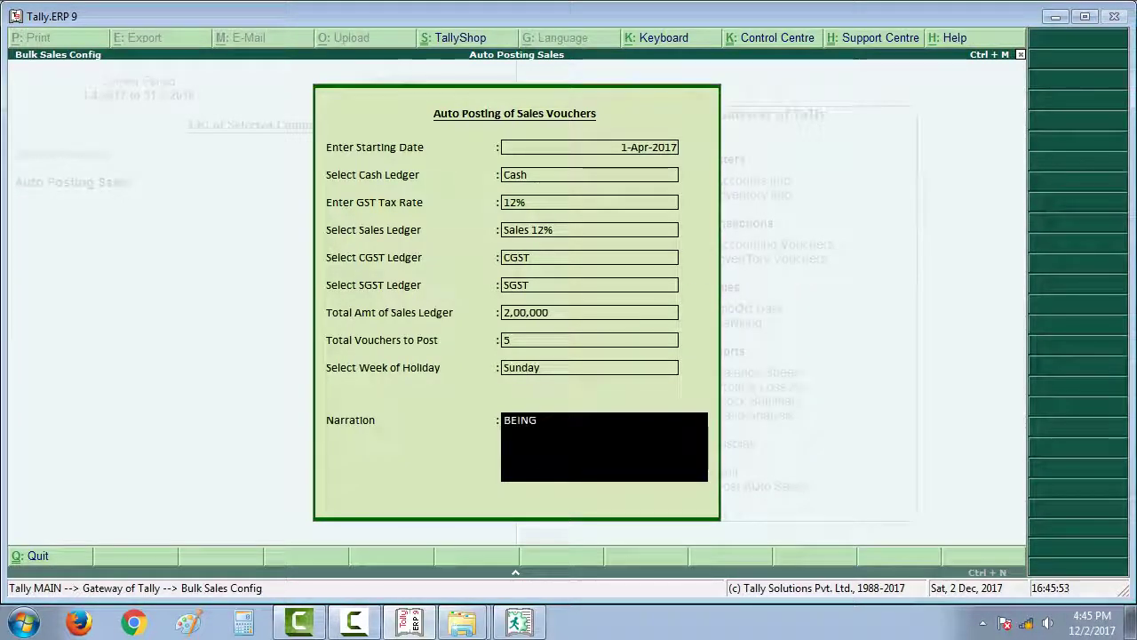
Step: Enter the narration BEING CASH SALES and accept the form to post the 12% sales vouchers
text(BEING CAHS)
key(BackSpace)
key(BackSpace)
text(SH SAL)
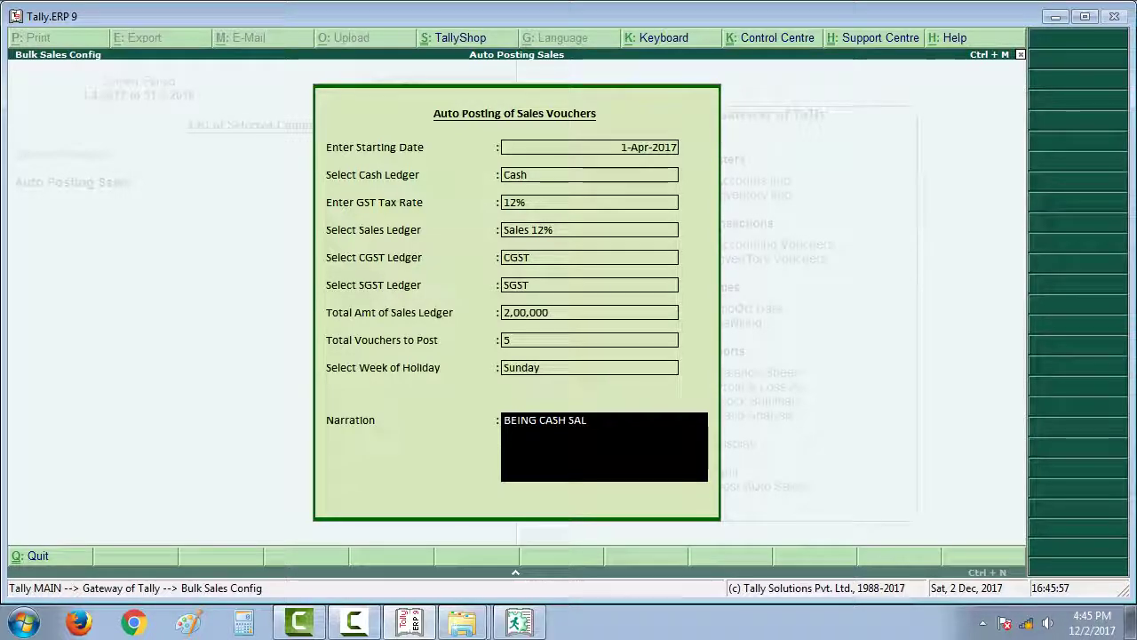
text(ES)
key(Return)
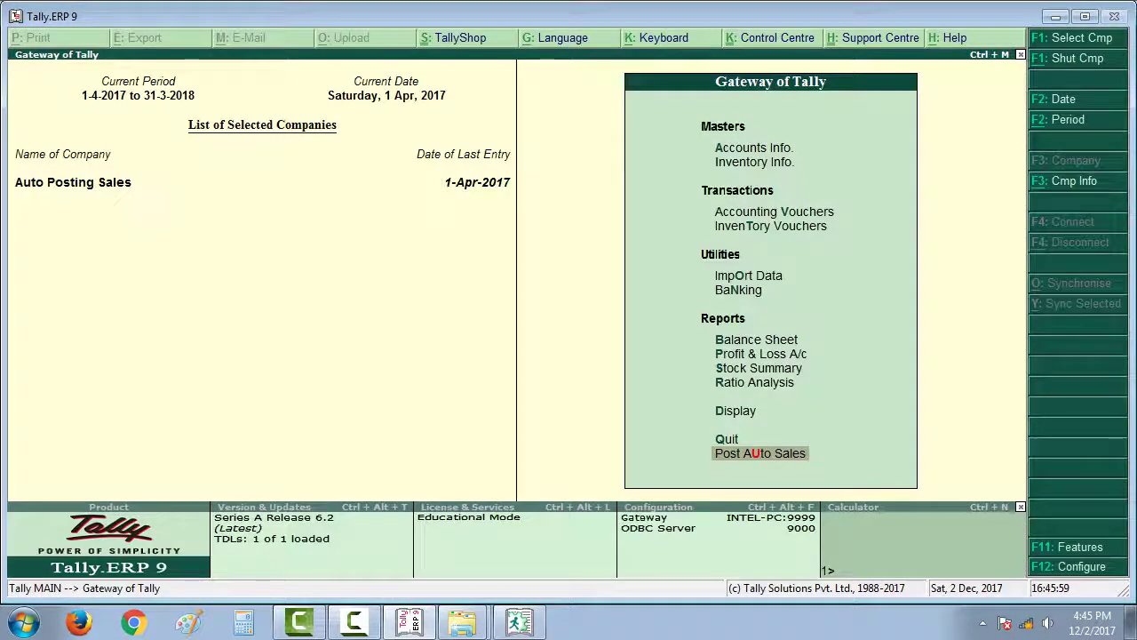
Step: Start another auto sales posting with starting date 2-Apr-2017 and the Cash ledger
key(Return)
text(2.4.17)
key(Return)
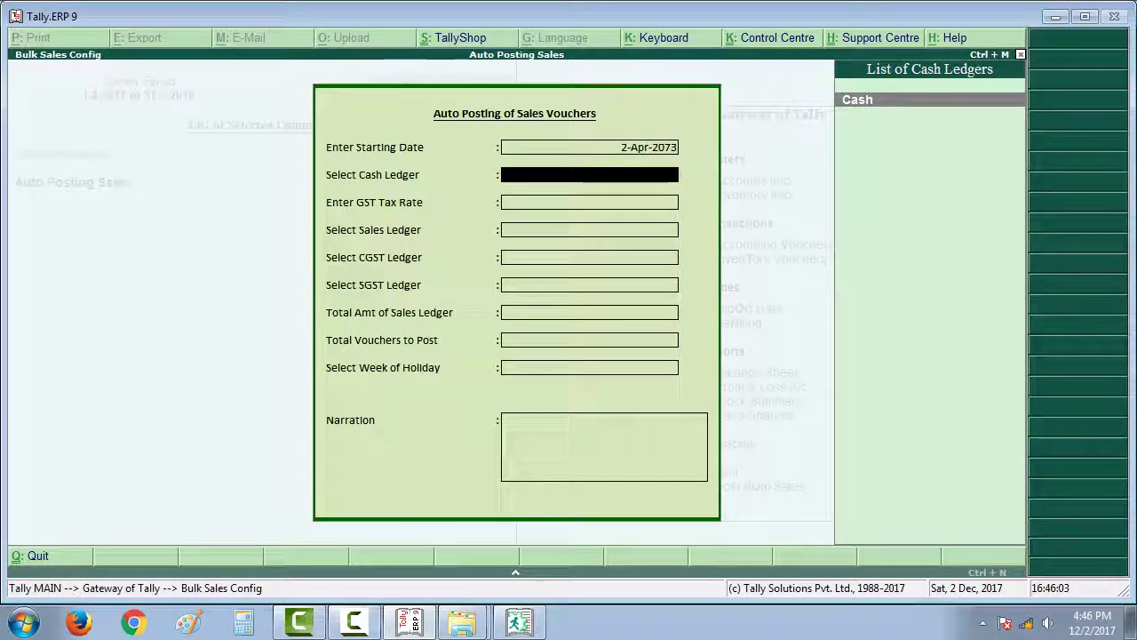
key(BackSpace)
key(BackSpace)
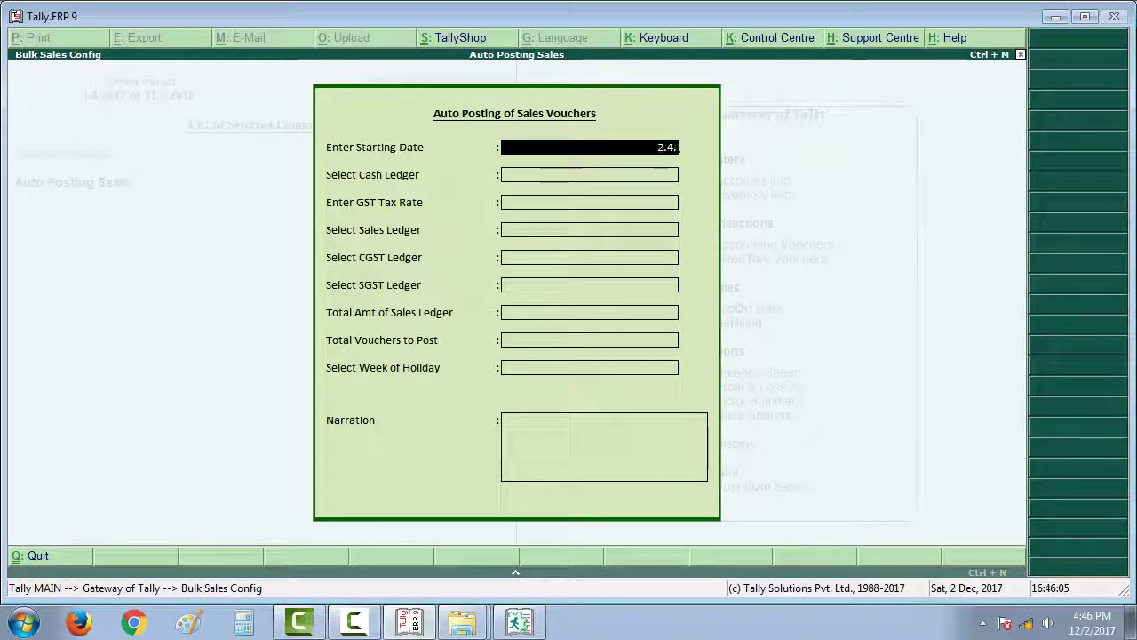
key(Return)
key(Return)
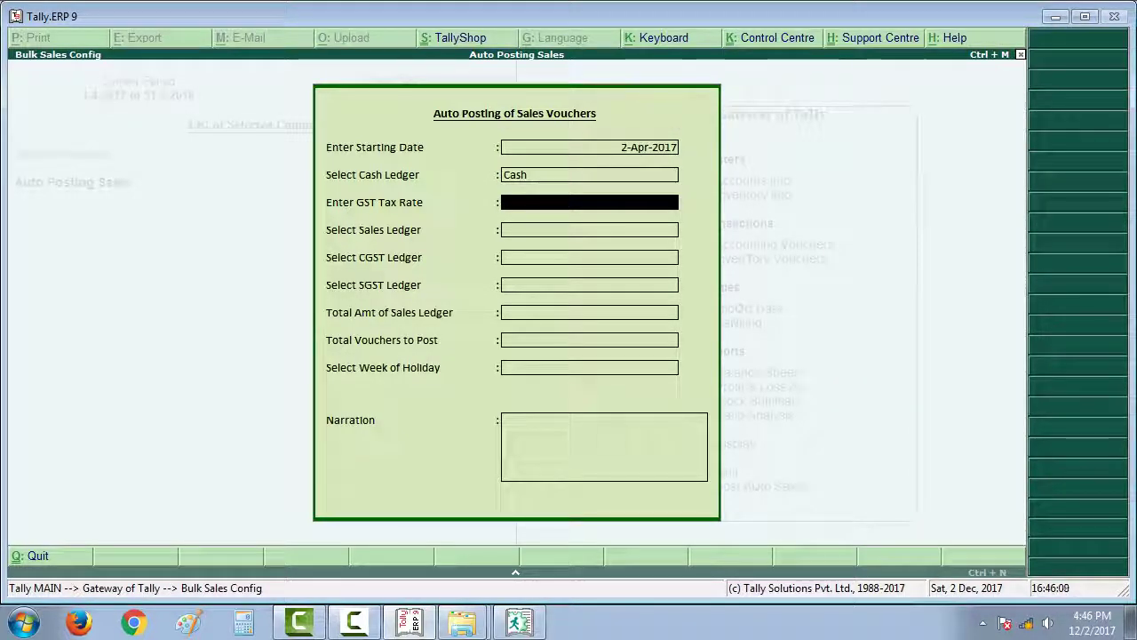
Step: Set the GST tax rate to 18% and choose the Sales 18%, CGST and SGST ledgers
text(%)
key(Return)
key(Down)
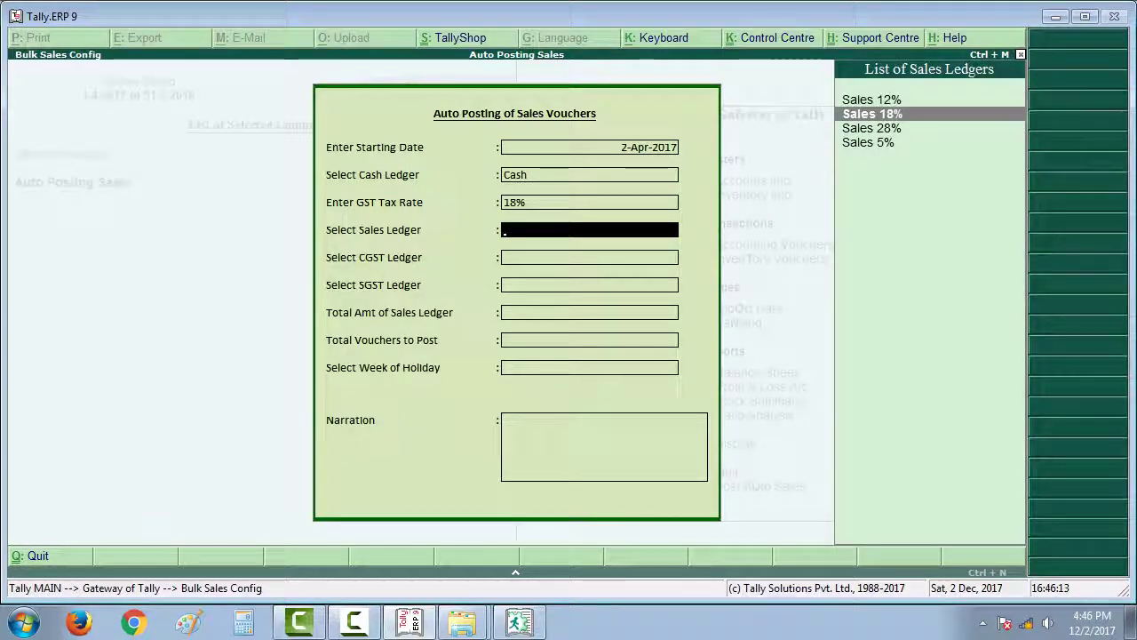
key(Return)
key(Return)
key(Down)
key(Return)
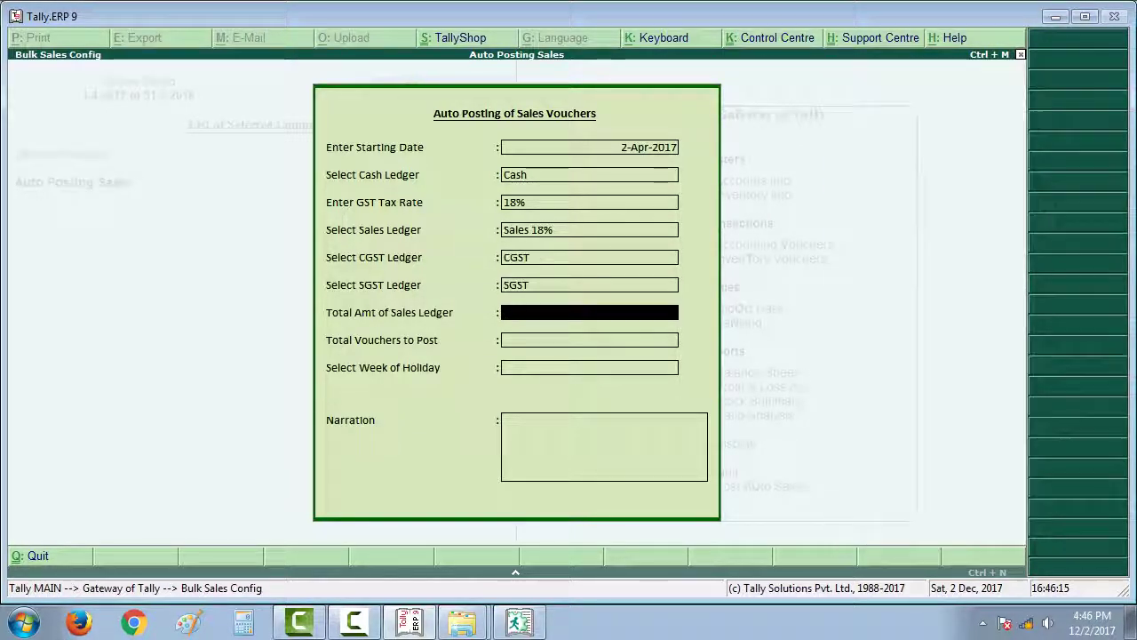
Step: Post the 18% sales vouchers with total amount 2,50,000, 8 vouchers, Sunday as the weekly holiday and narration BEING CASH SALES
text(250000)
key(Return)
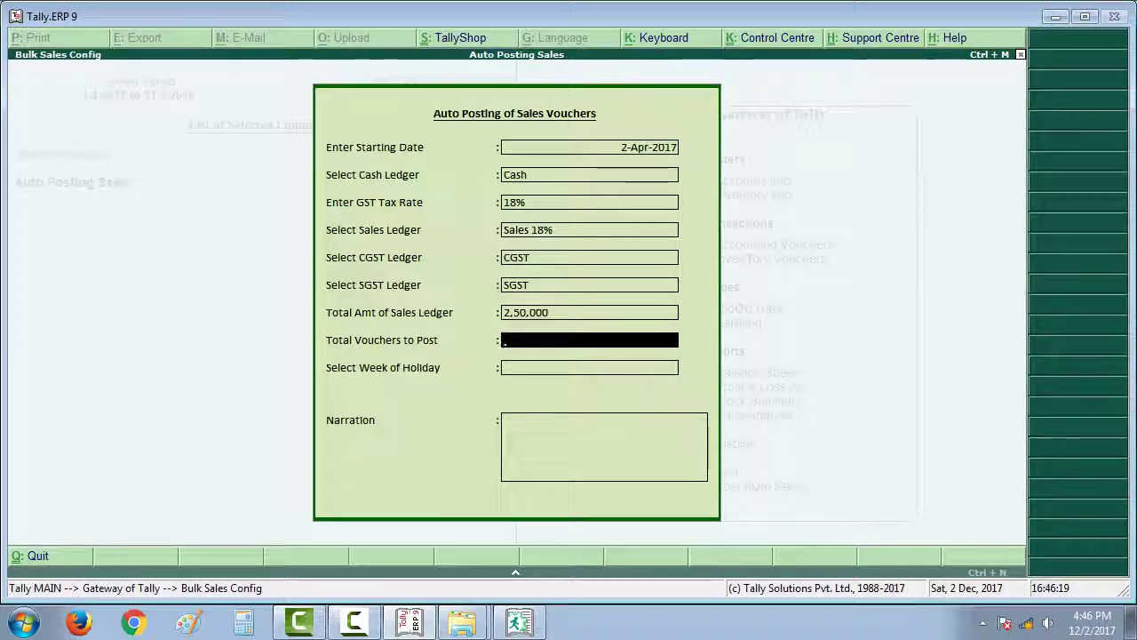
text(8)
key(Return)
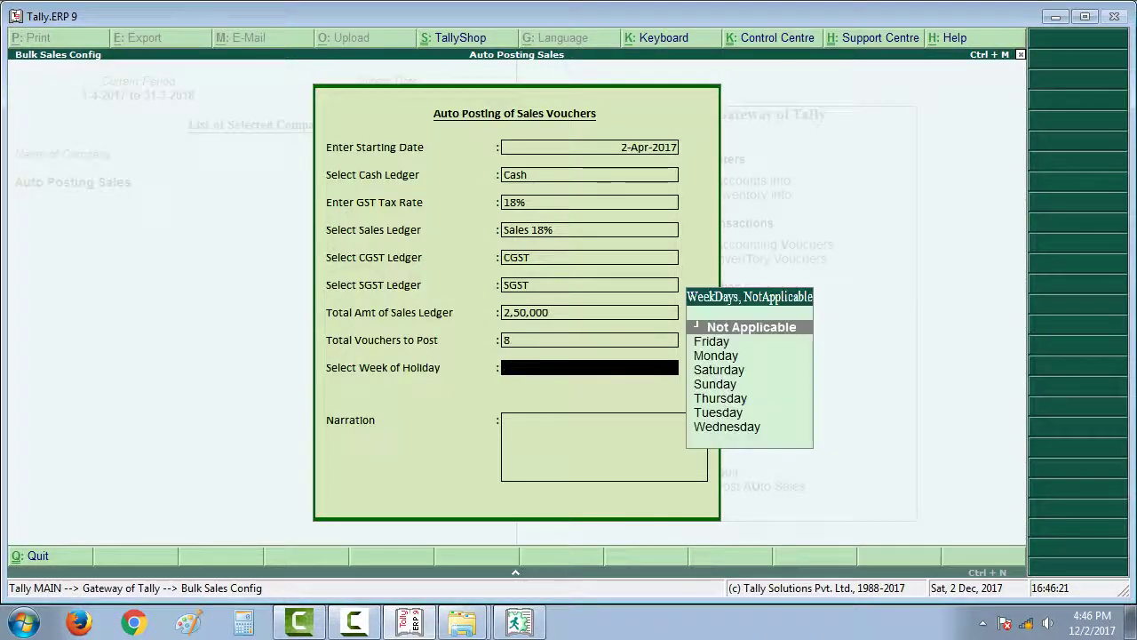
key(Down)
key(Down)
key(Down)
key(Down)
key(Return)
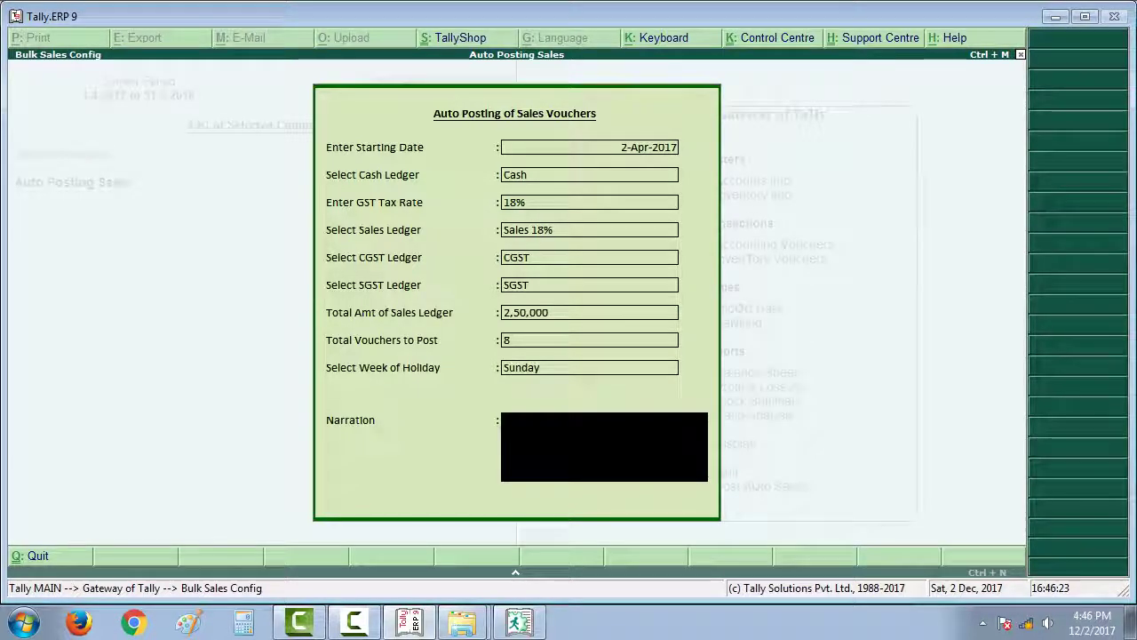
text(BEING CASH SALES)
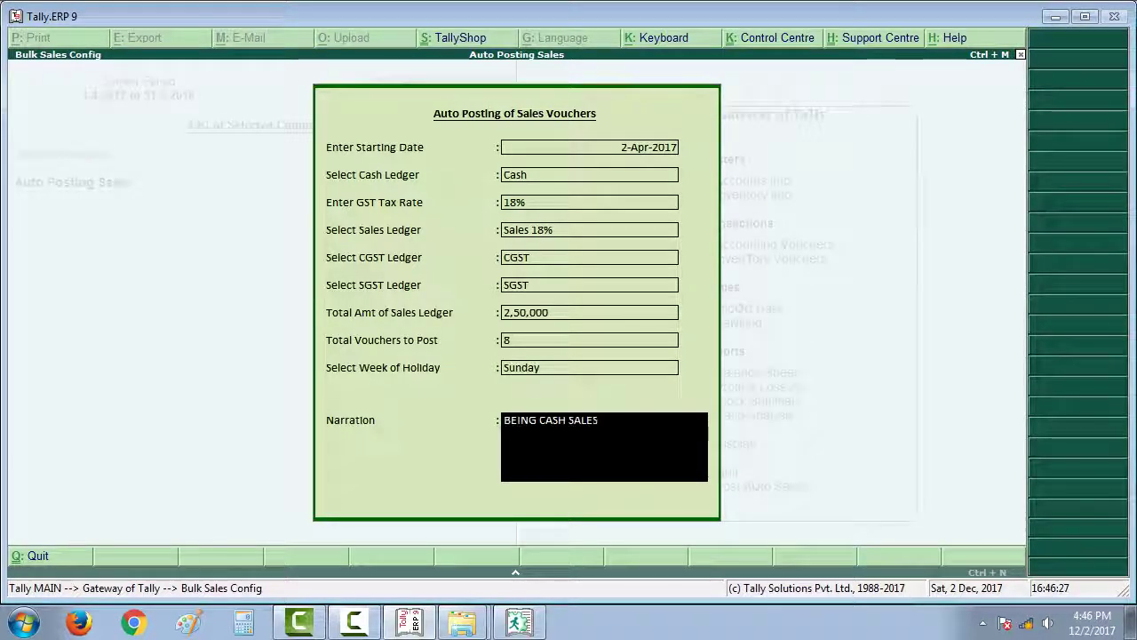
key(Return)
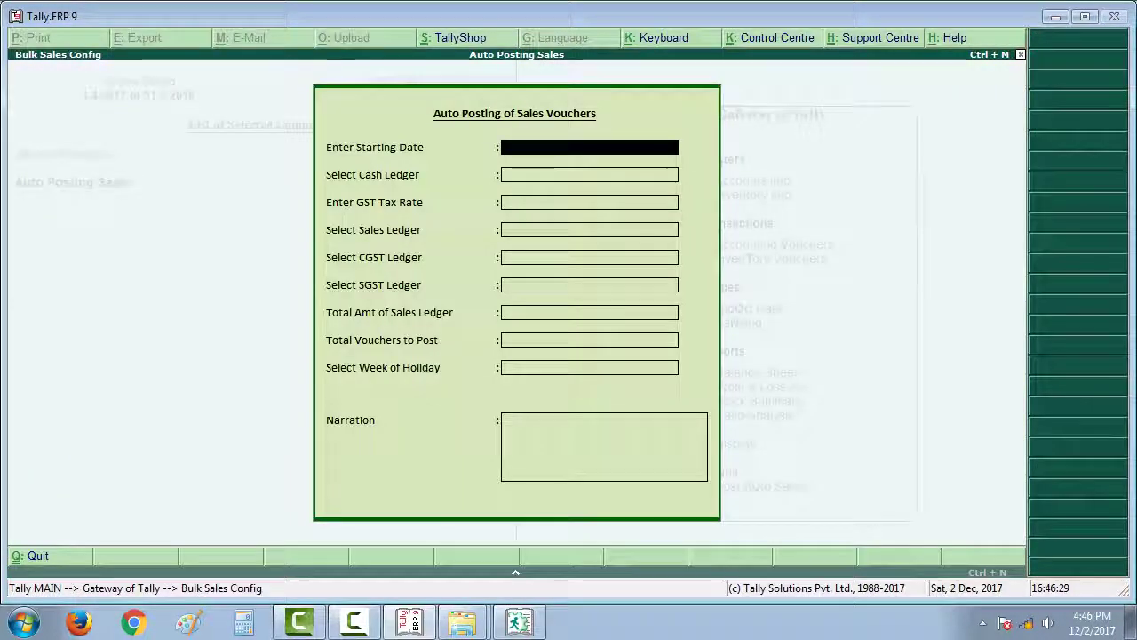
Step: Start another auto sales posting with starting date 2-Apr-2017 and the Cash ledger
text(3.4)
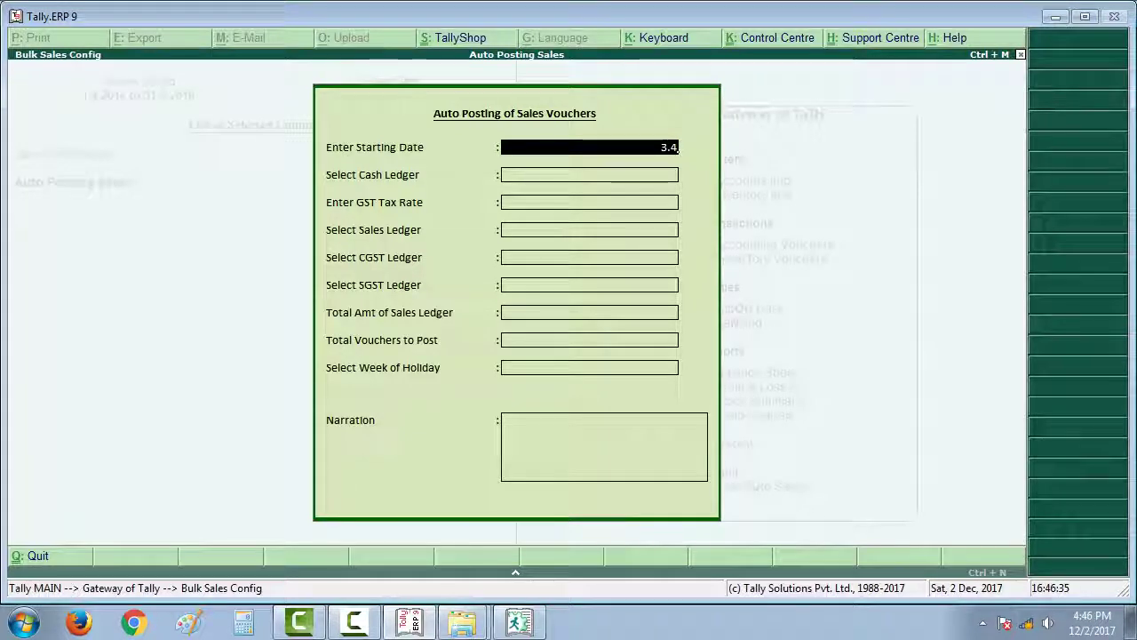
key(BackSpace)
key(BackSpace)
key(BackSpace)
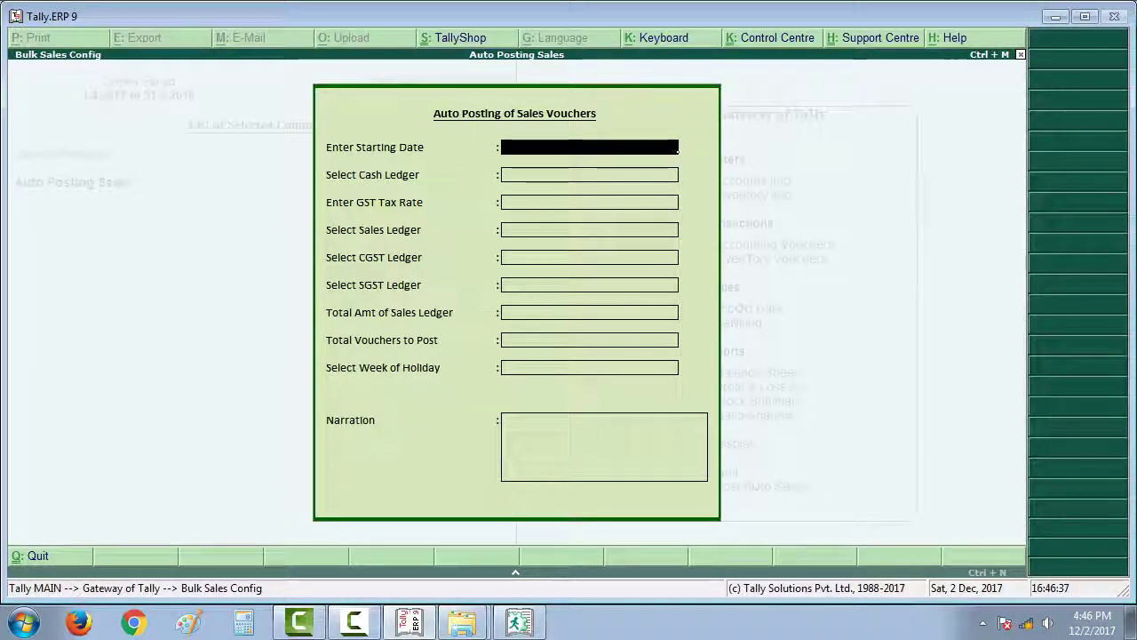
text(2.4.7)
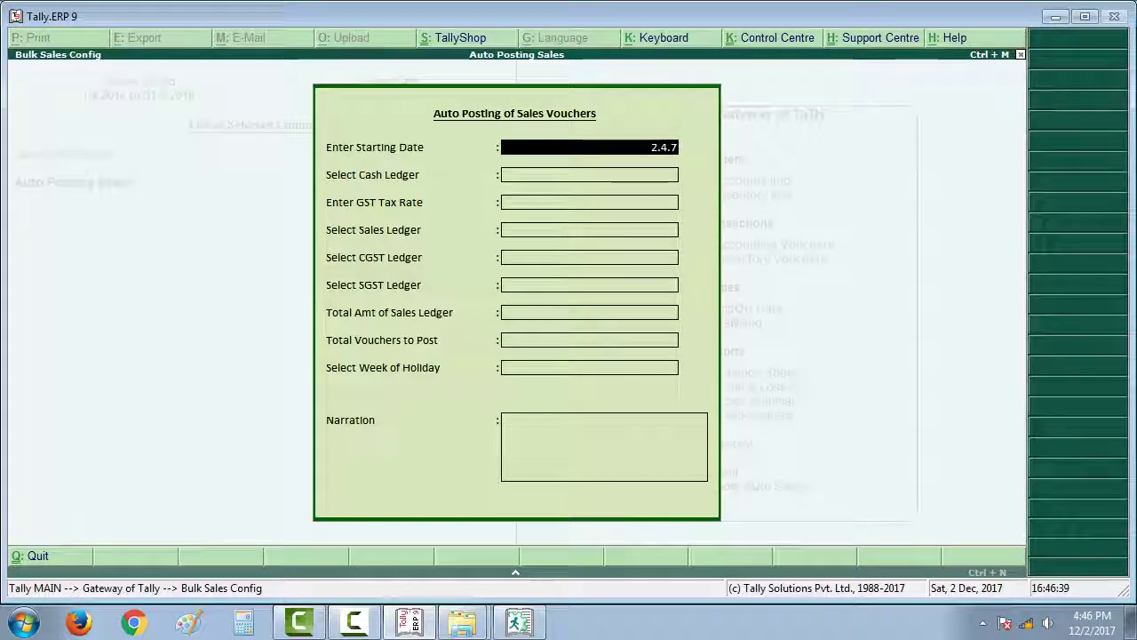
text(7)
key(Return)
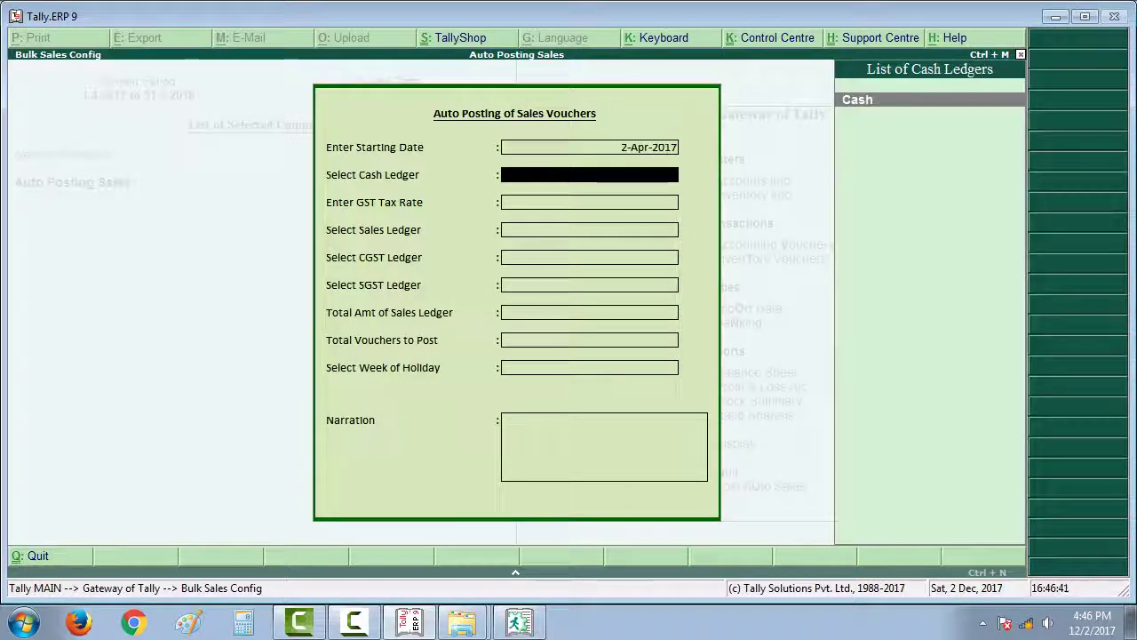
key(Return)
Step: Set the GST tax rate to 28% and choose the Sales 28%, CGST and SGST ledgers
text(28)
key(Return)
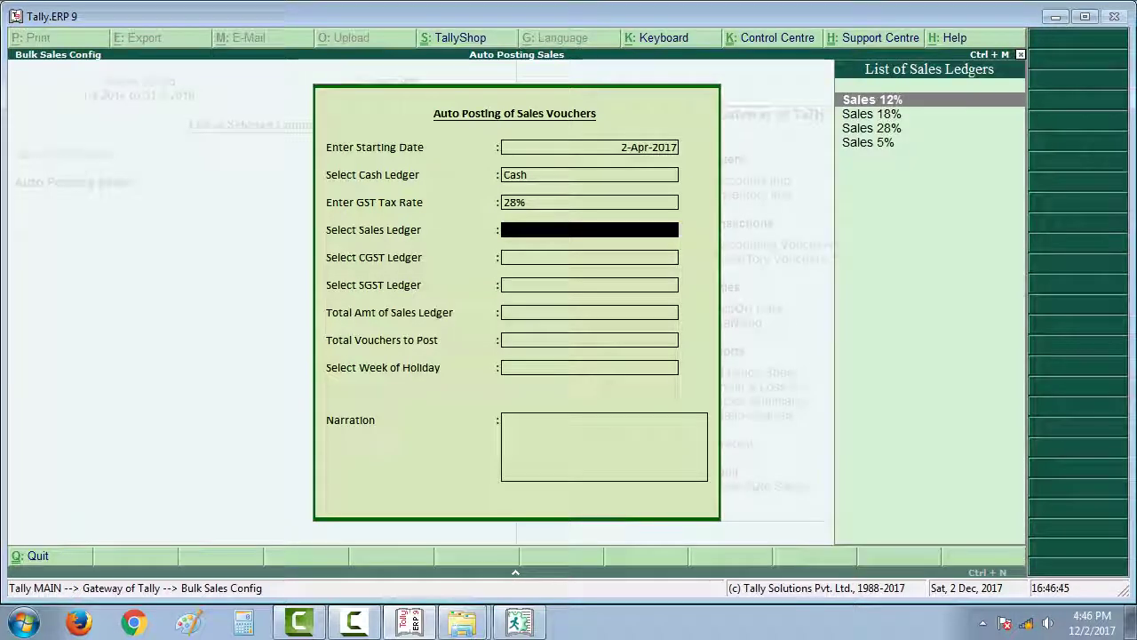
key(Down)
key(Down)
key(Return)
key(Return)
key(Down)
key(Return)
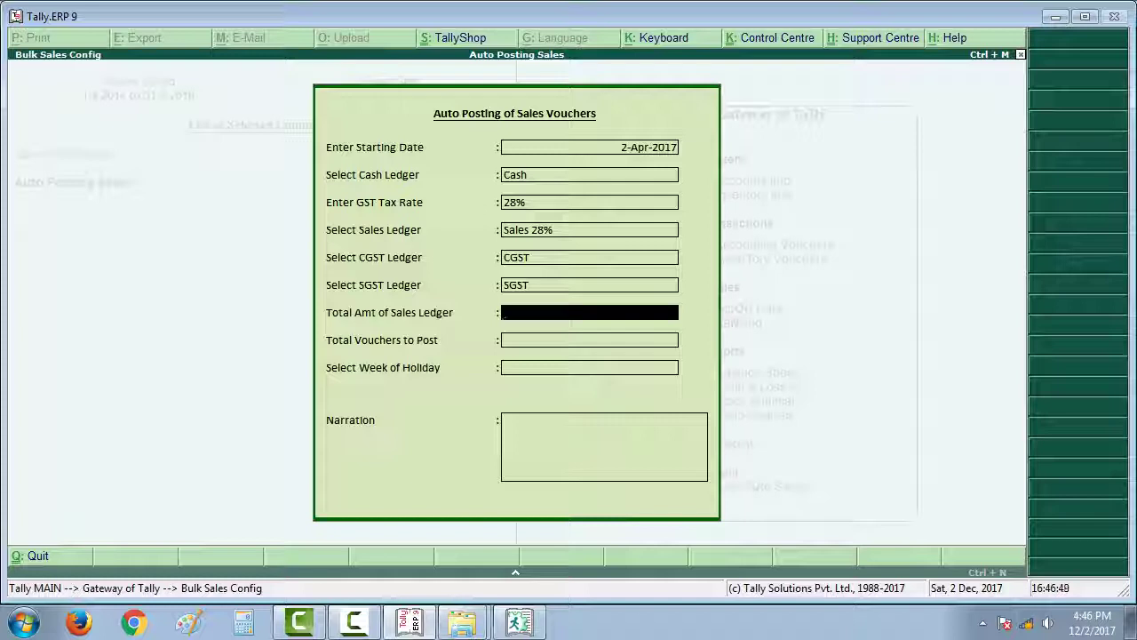
Step: Set the total sales ledger amount to 1,50,000, the vouchers to post to 18, and the weekly holiday to Sunday
text(150000)
key(Return)
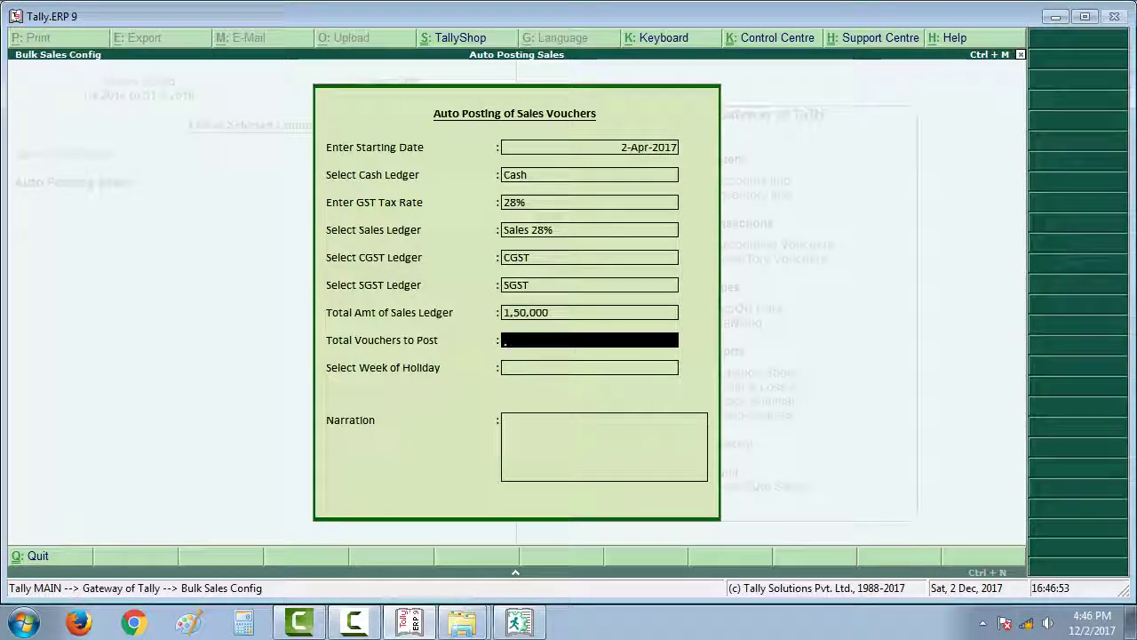
text(18)
key(Return)
key(Down)
key(Down)
key(Down)
key(Down)
key(Return)
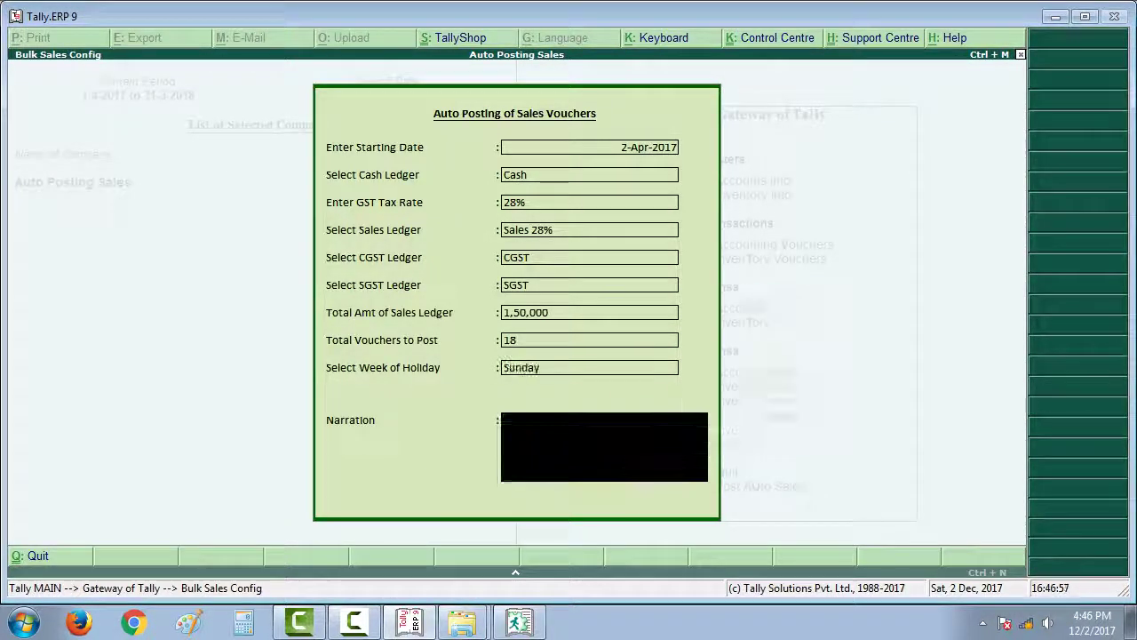
Step: Enter the narration BEING CASH SALES, accept the form to post the 28% sales vouchers, and return to the Gateway of Tally
text(BEING CASH SALE)
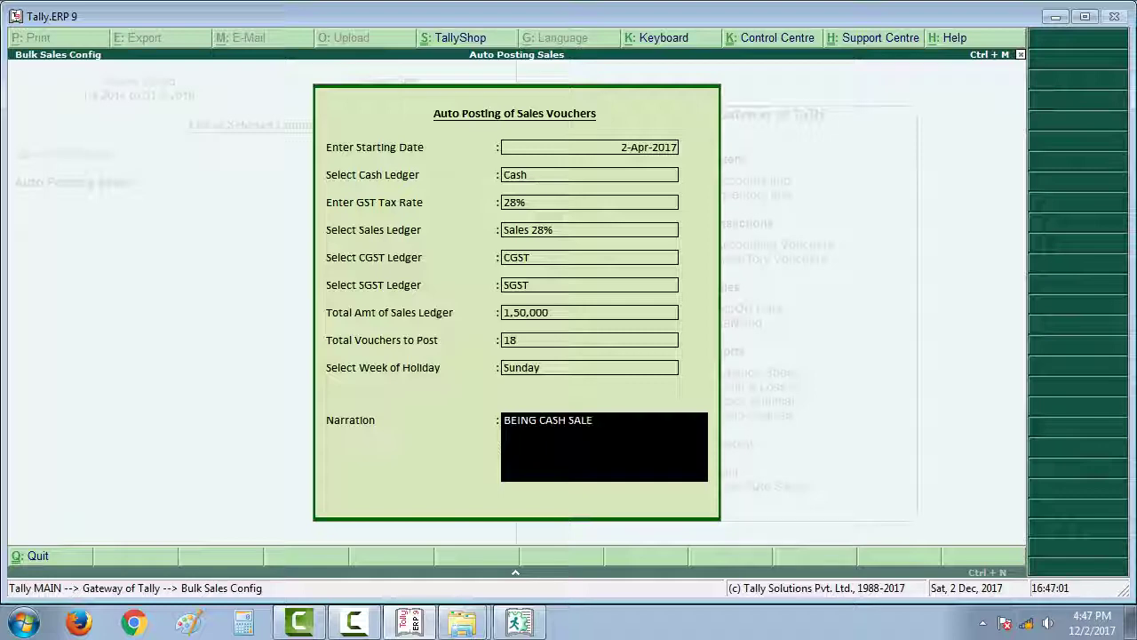
text(S)
key(Return)
key(Return)
key(Escape)
key(n)
Step: Open the Day Book and set its period to start from 1.4.17
key(Up)
key(Up)
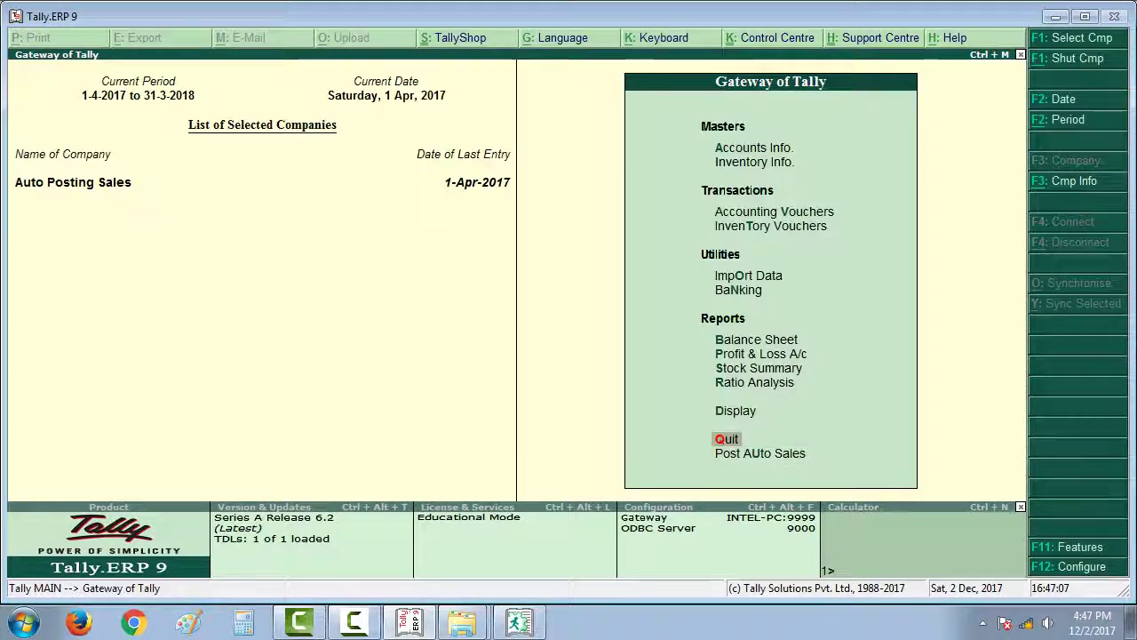
key(d)
key(y)
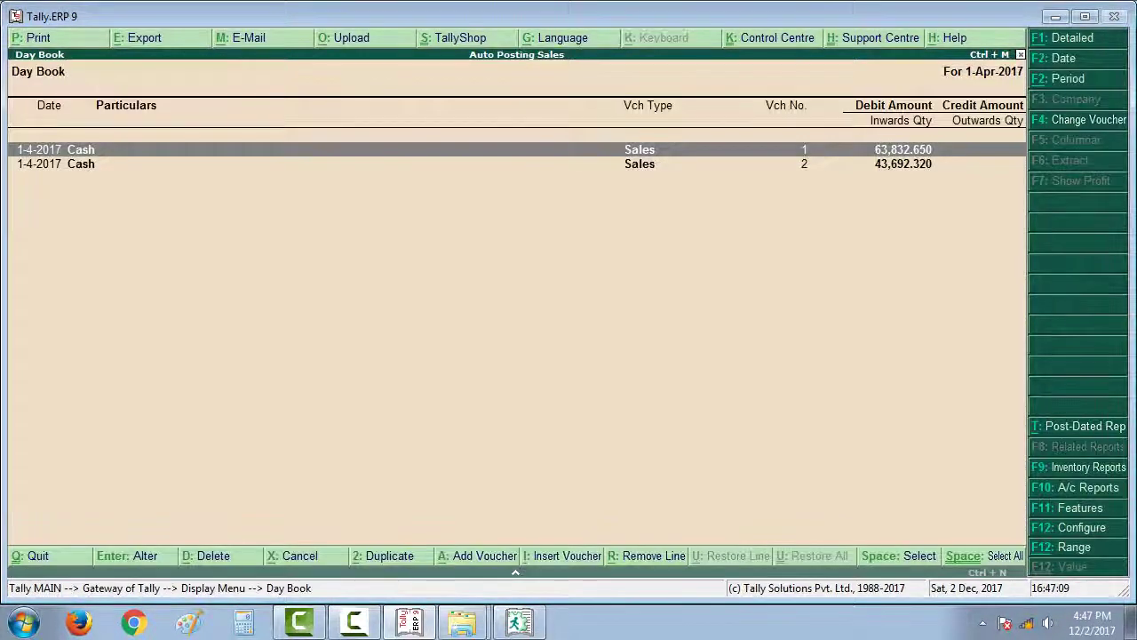
key(alt+F2)
key(Return)
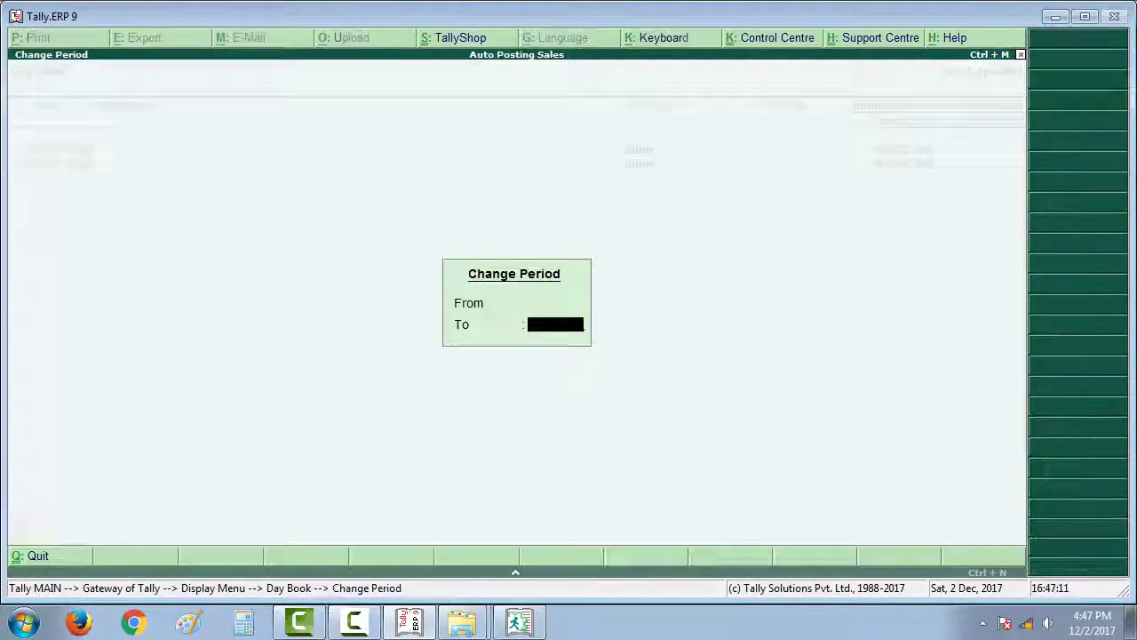
key(Return)
key(alt+F2)
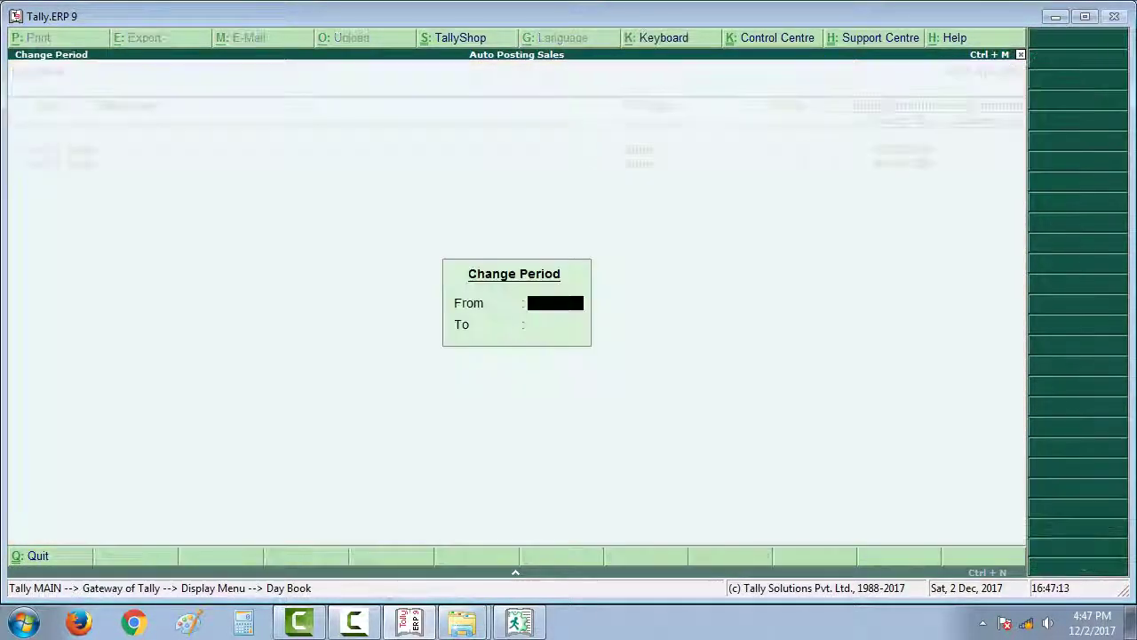
text(1.4.17)
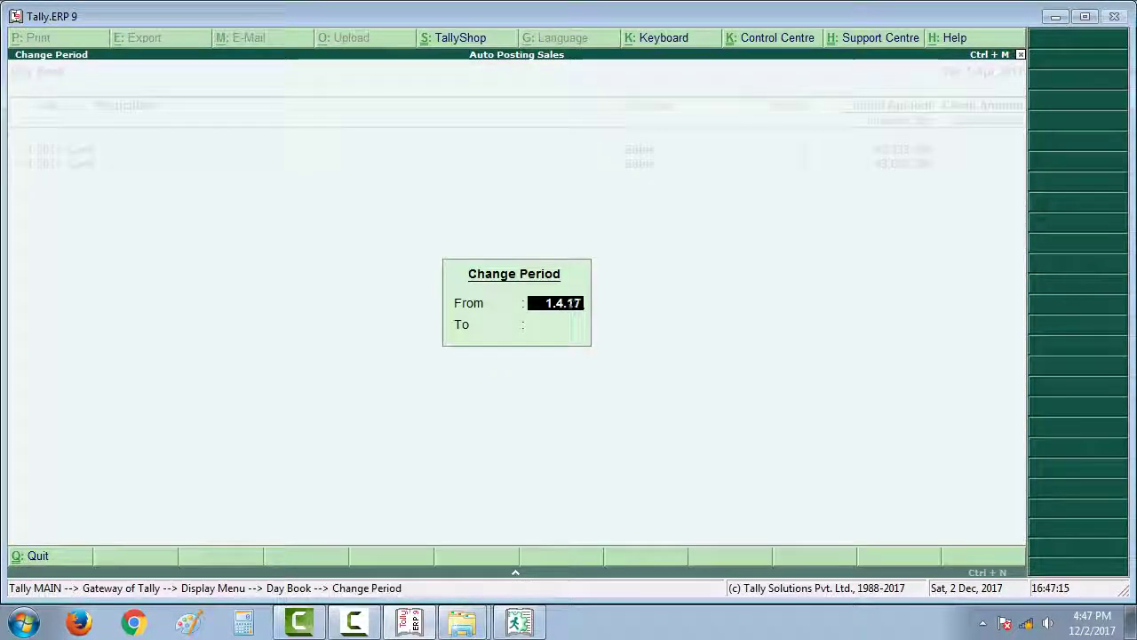
key(Return)
key(Return)
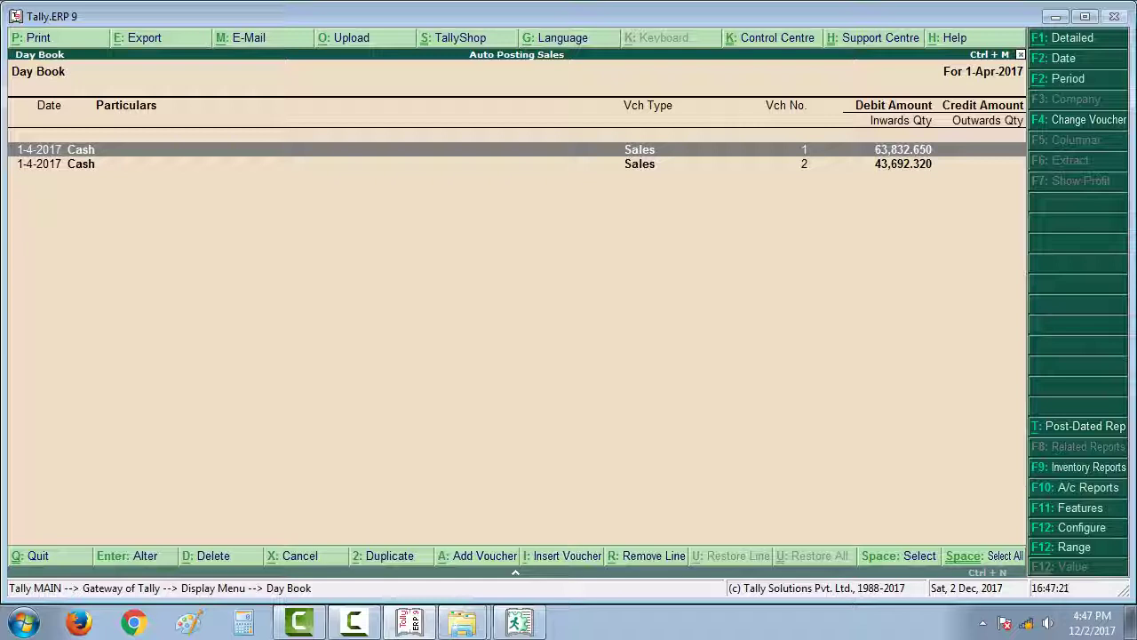
Step: Open the first cash sales voucher in the Day Book to check its ledgers and narration, then close it without changes
key(Return)
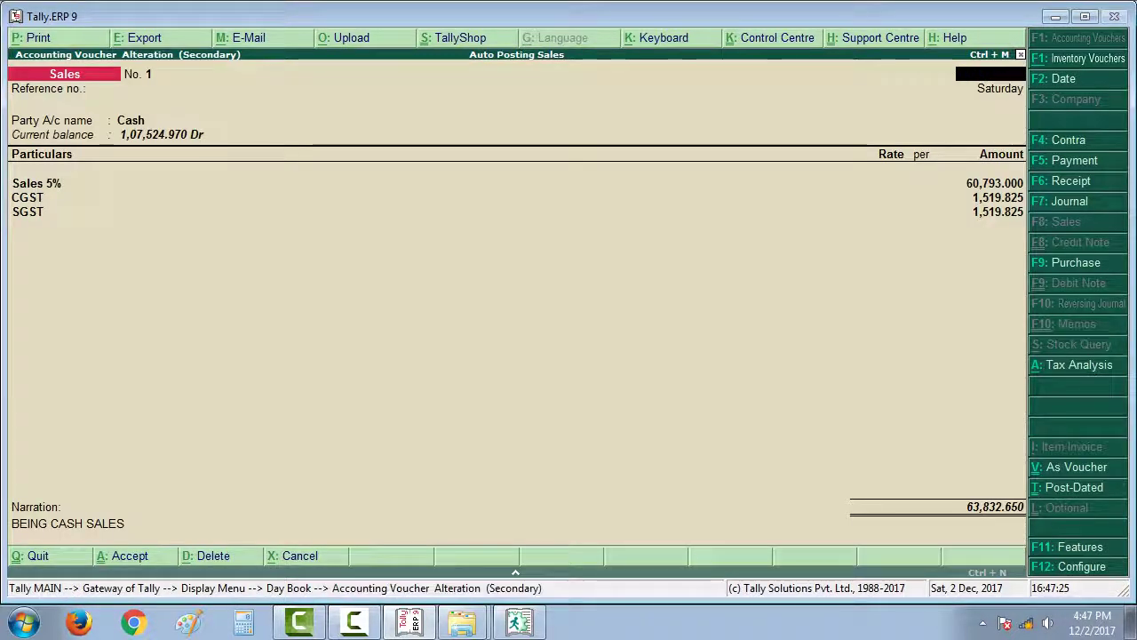
key(Escape)
key(y)
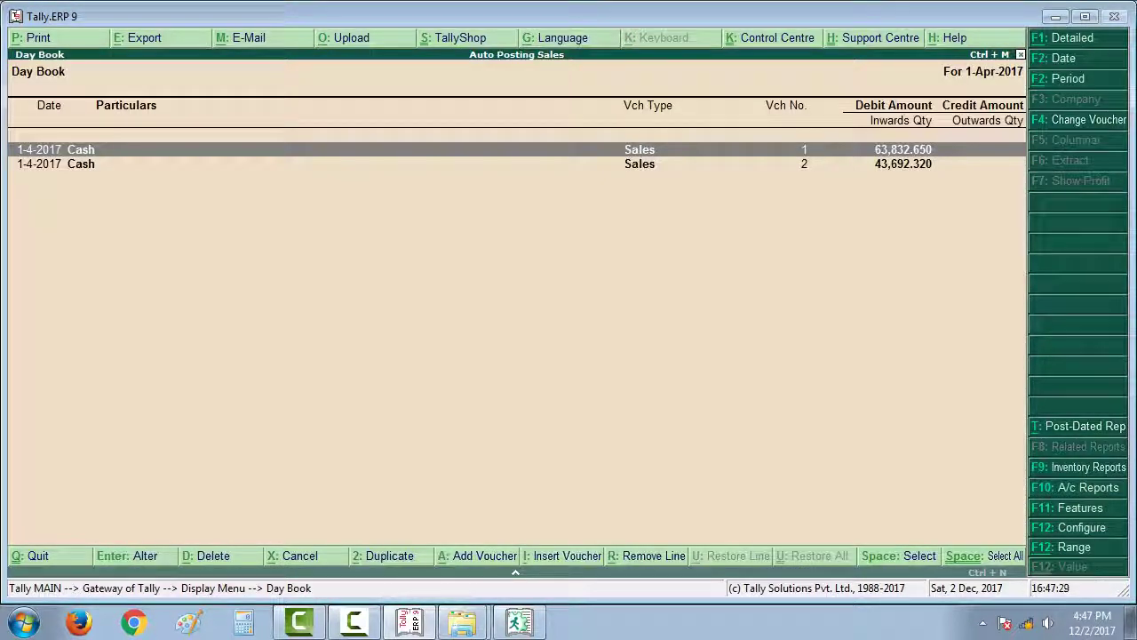
Step: Change the Day Book period to run from 1-4-2017 to 2-Apr-2017
key(alt+F2)
key(Return)
text(2)
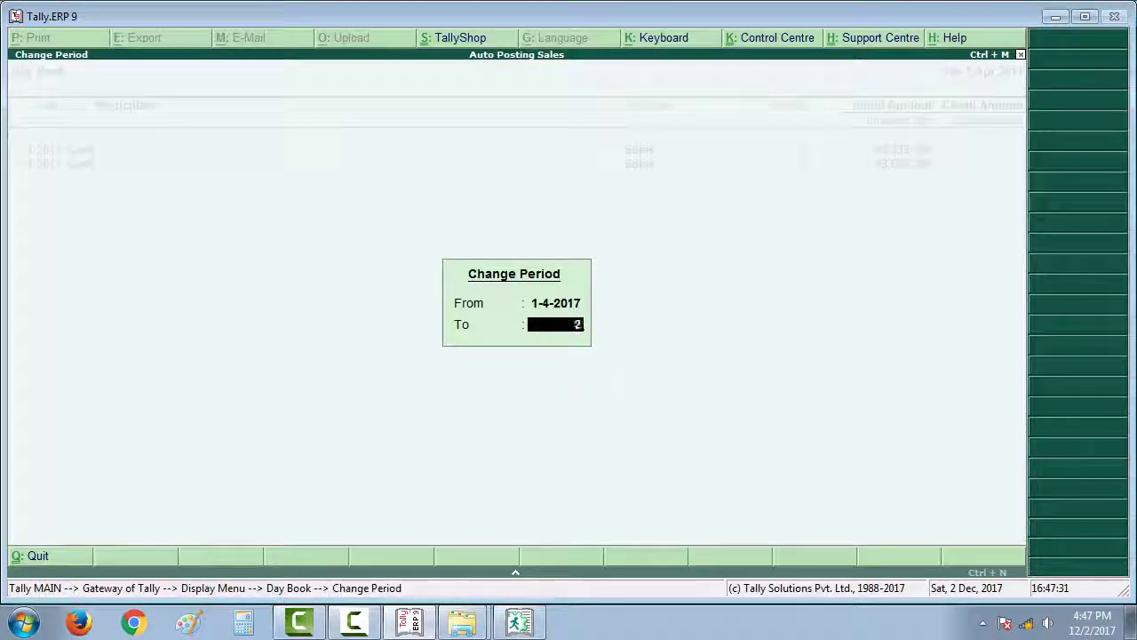
text(.4)
key(Return)
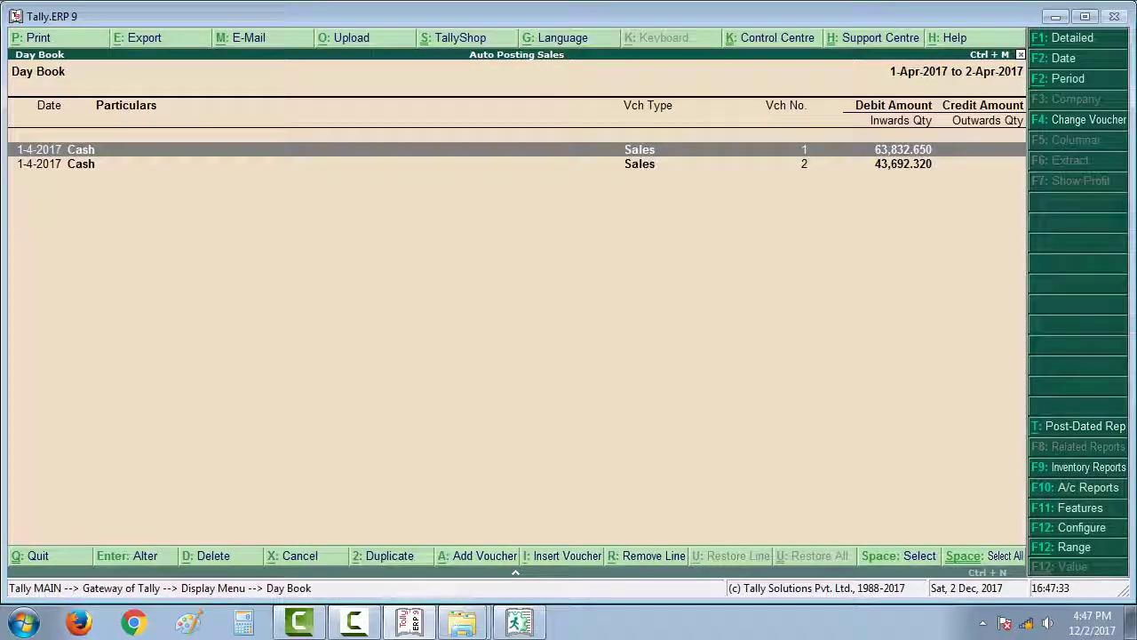
Step: Leave the Day Book and open the Profit & Loss A/c in detailed view
key(Escape)
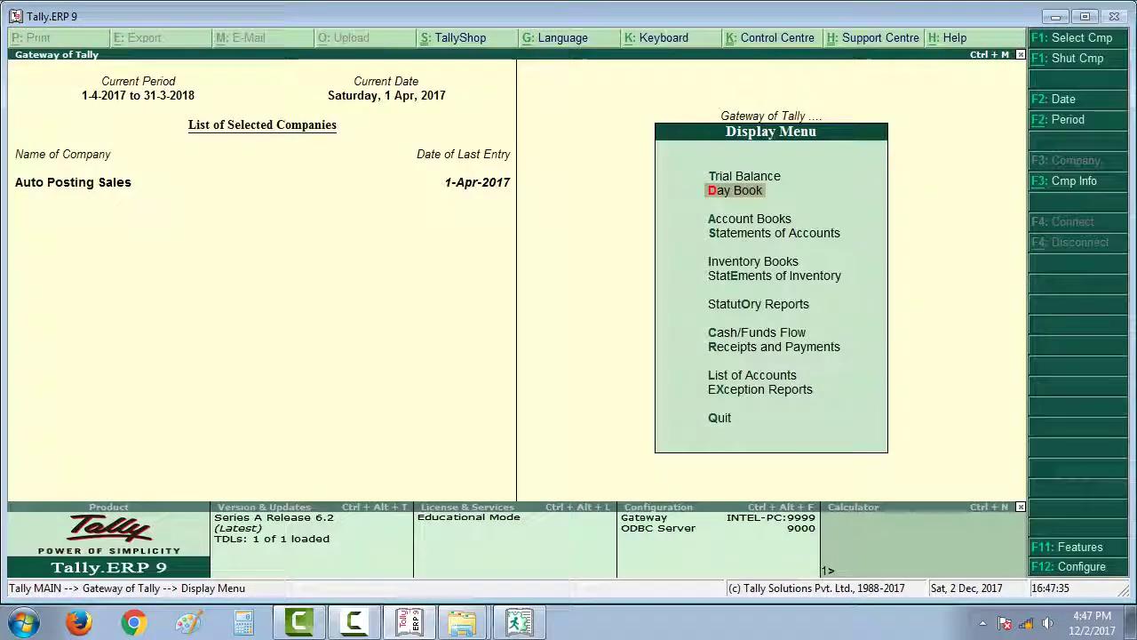
key(Escape)
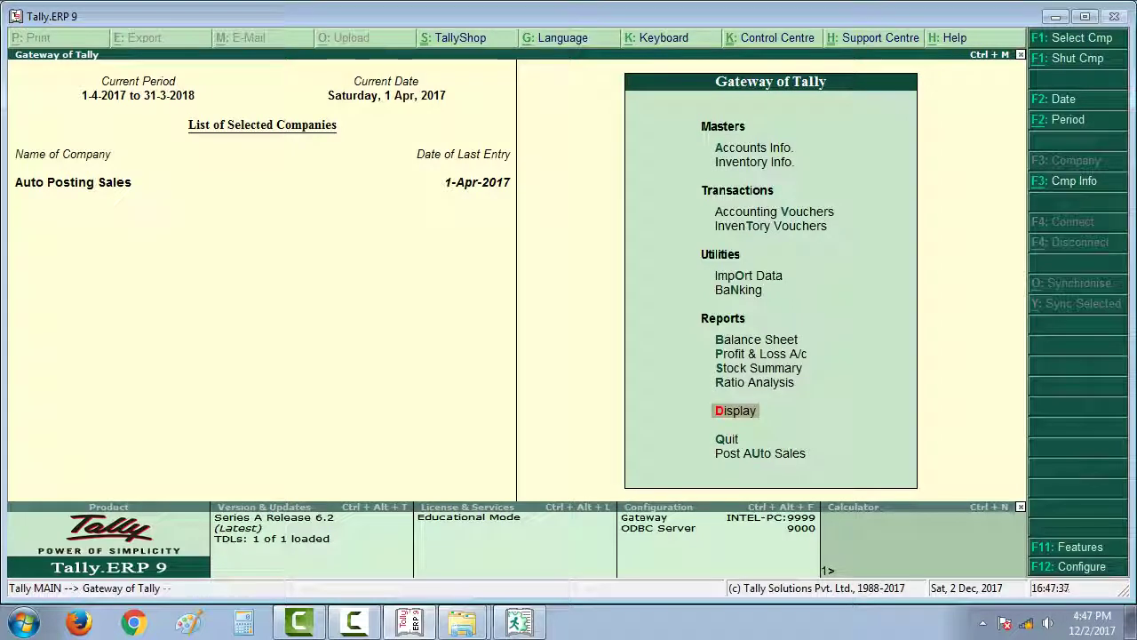
key(Up)
key(Up)
key(Up)
key(Return)
key(alt+F1)
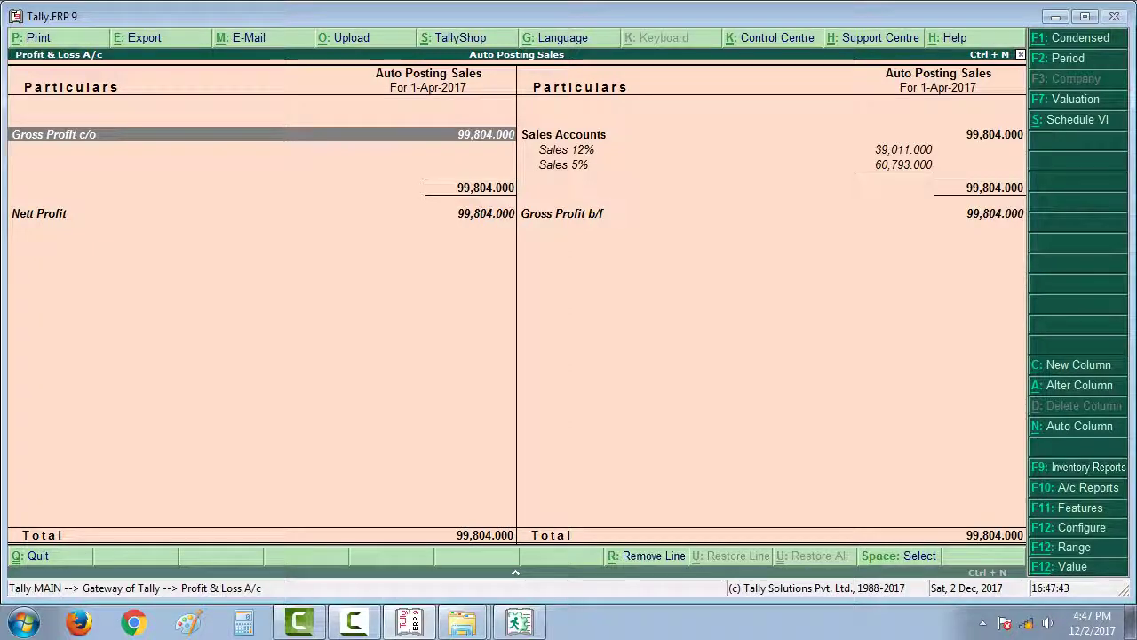
Step: Examine the individual sales ledger entries under Sales Accounts in the Profit & Loss A/c
key(Right)
key(Down)
key(Down)
key(Down)
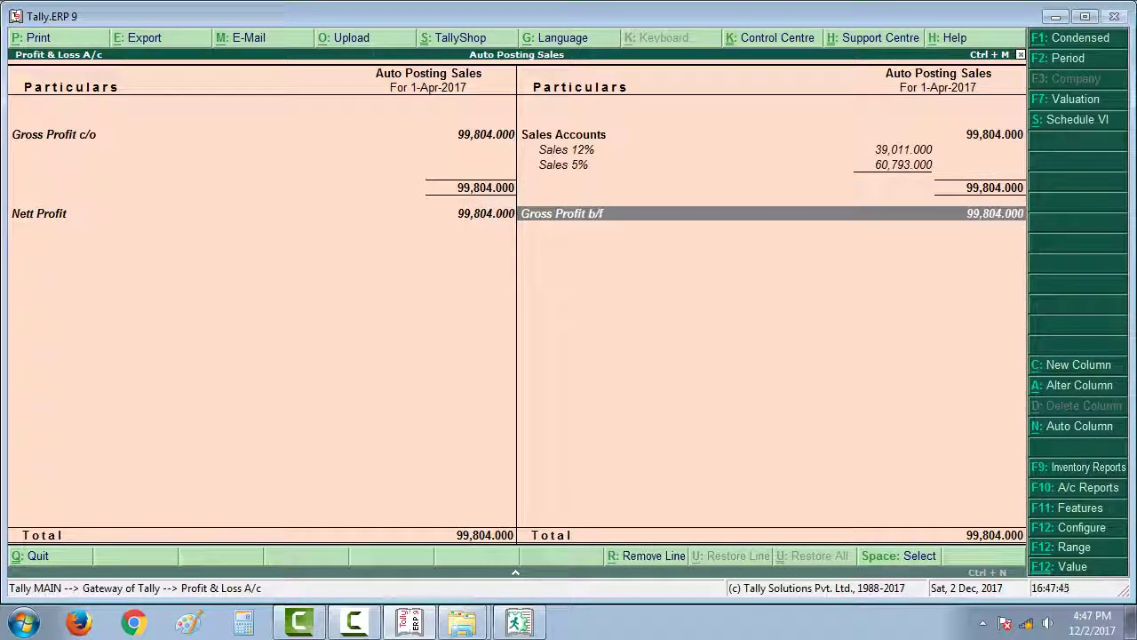
key(Up)
key(Up)
key(Down)
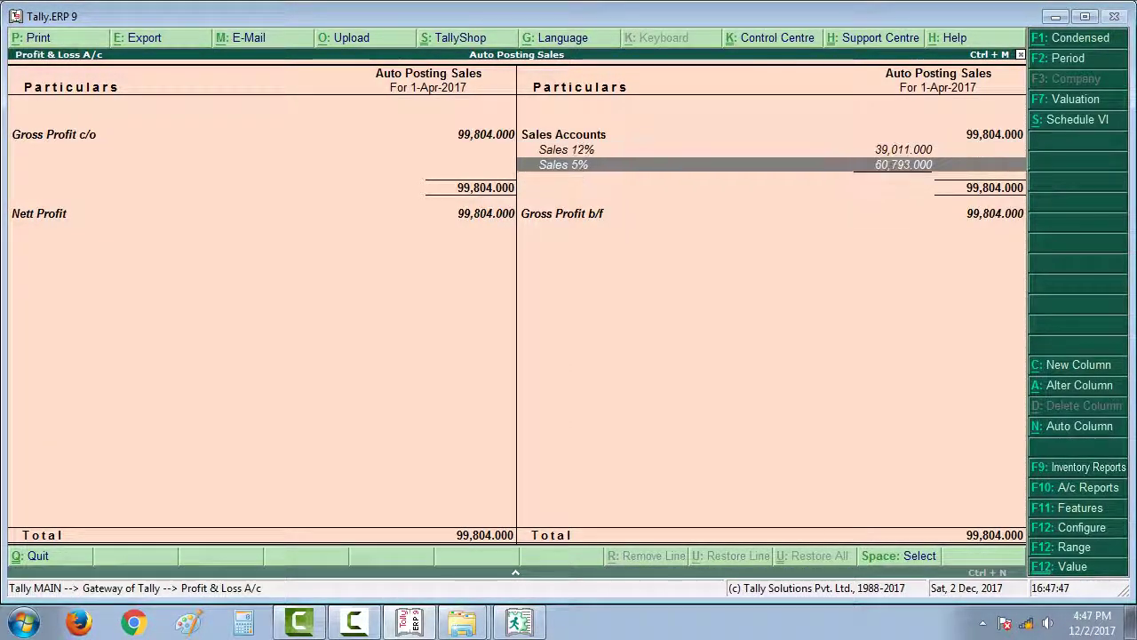
key(Up)
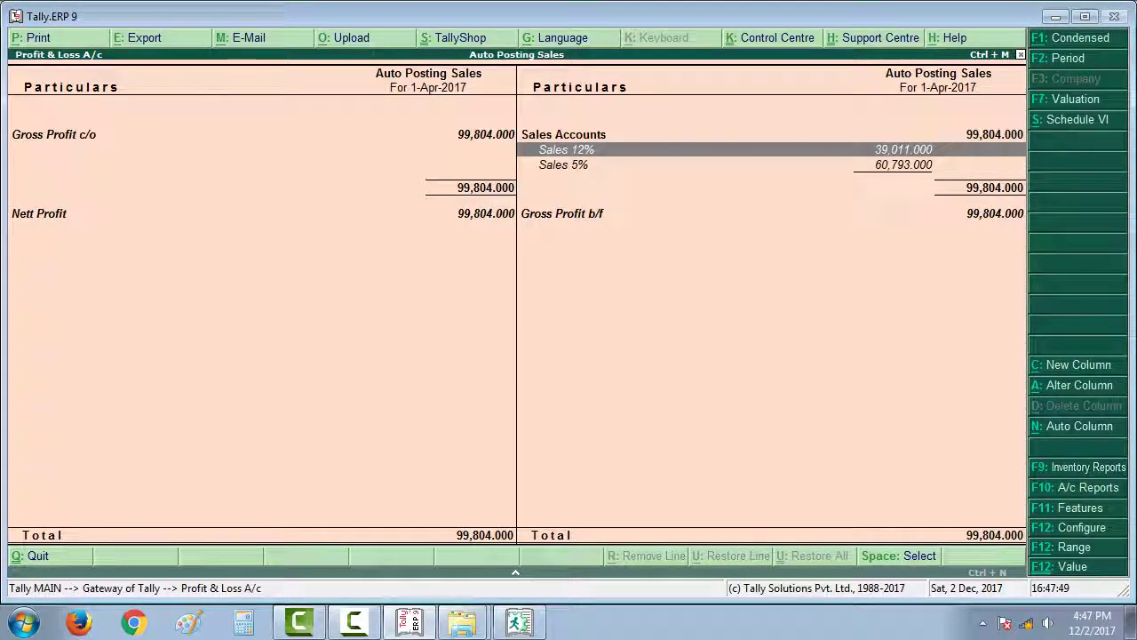
Step: Close the Profit & Loss A/c and quit Tally.ERP 9
key(Escape)
key(Escape)
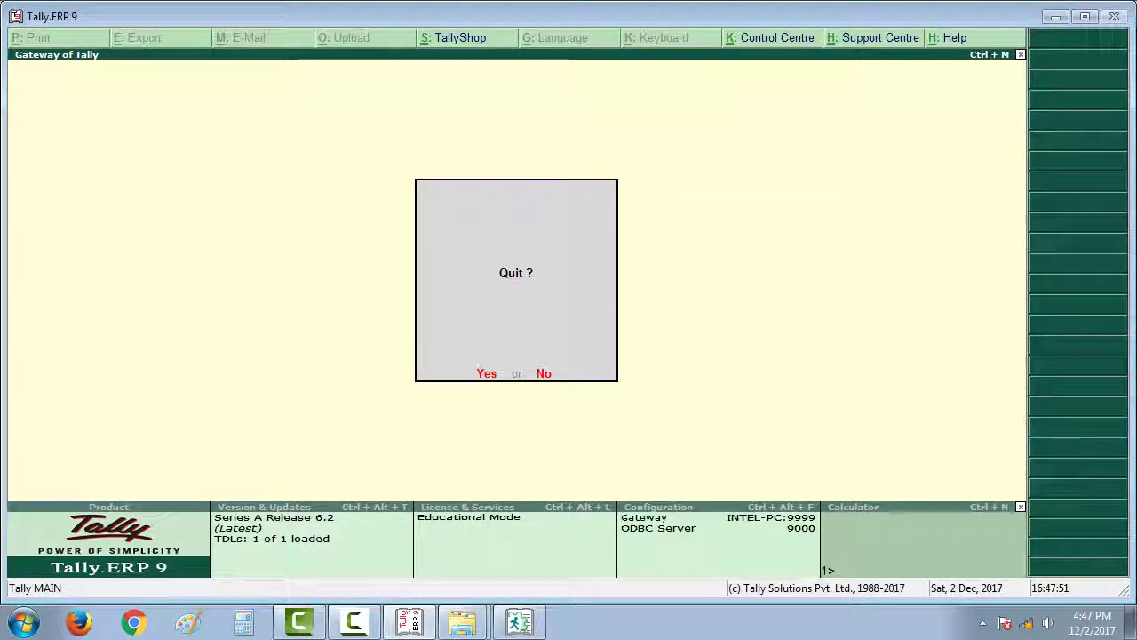
key(y)
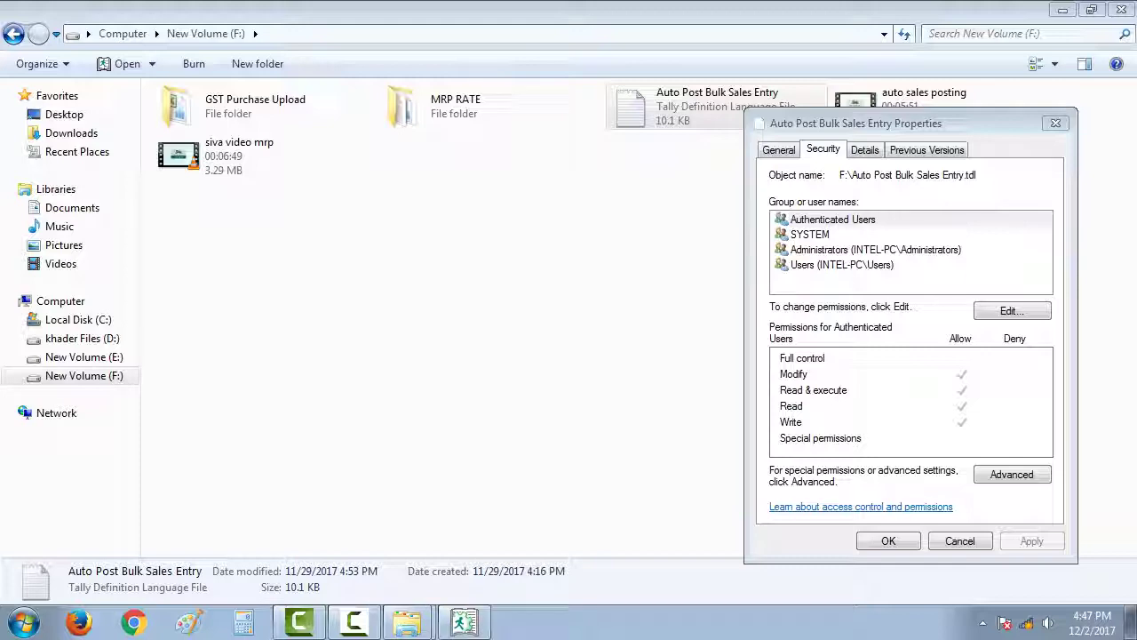
Step: Close the Auto Post Bulk Sales Entry file properties, minimize the folder window and switch to Camtasia Studio
click(1056, 122)
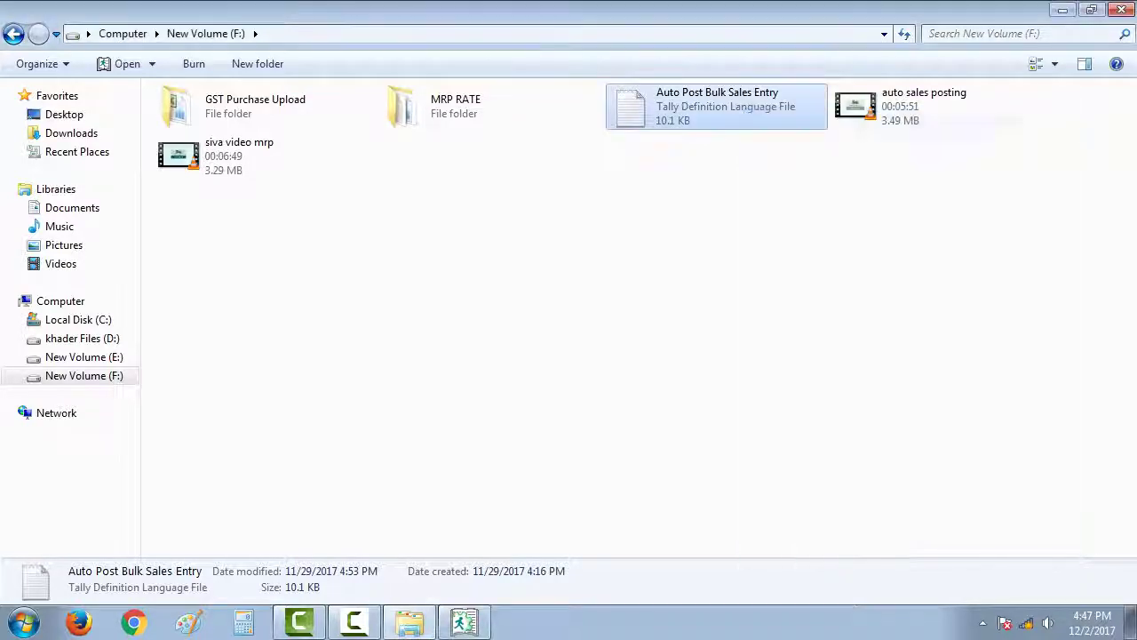
click(1063, 10)
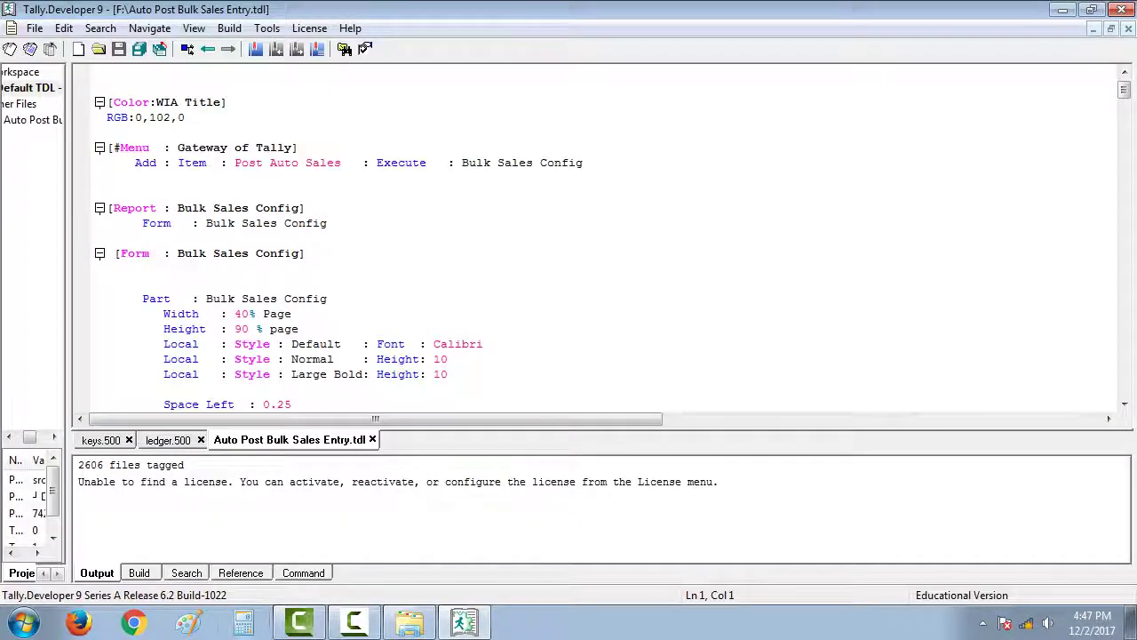
click(354, 622)
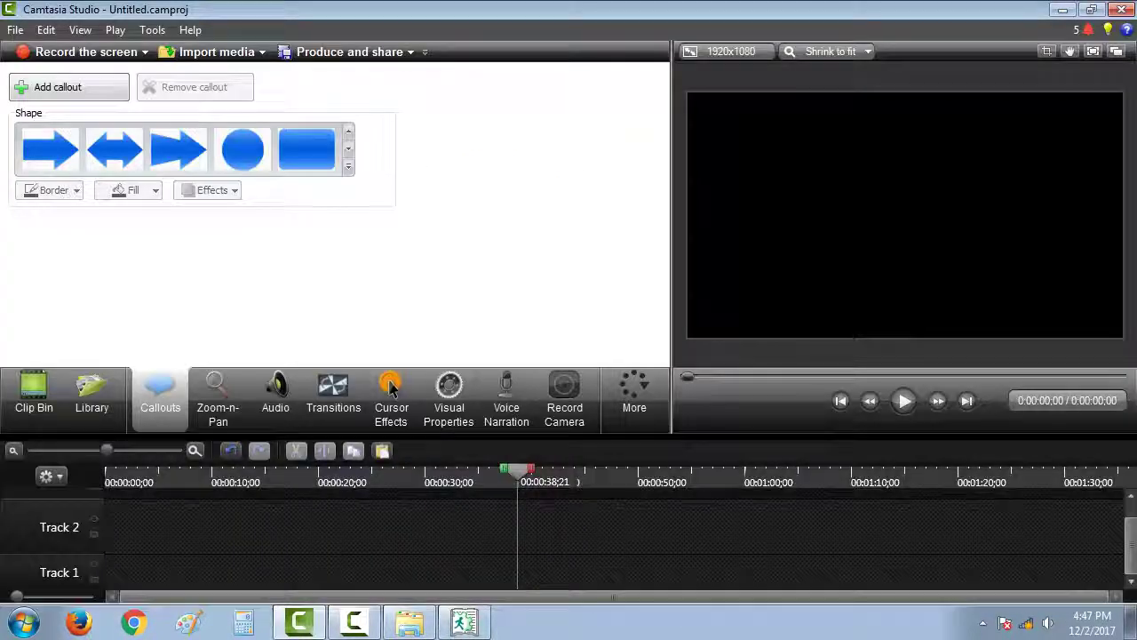
key(alt)
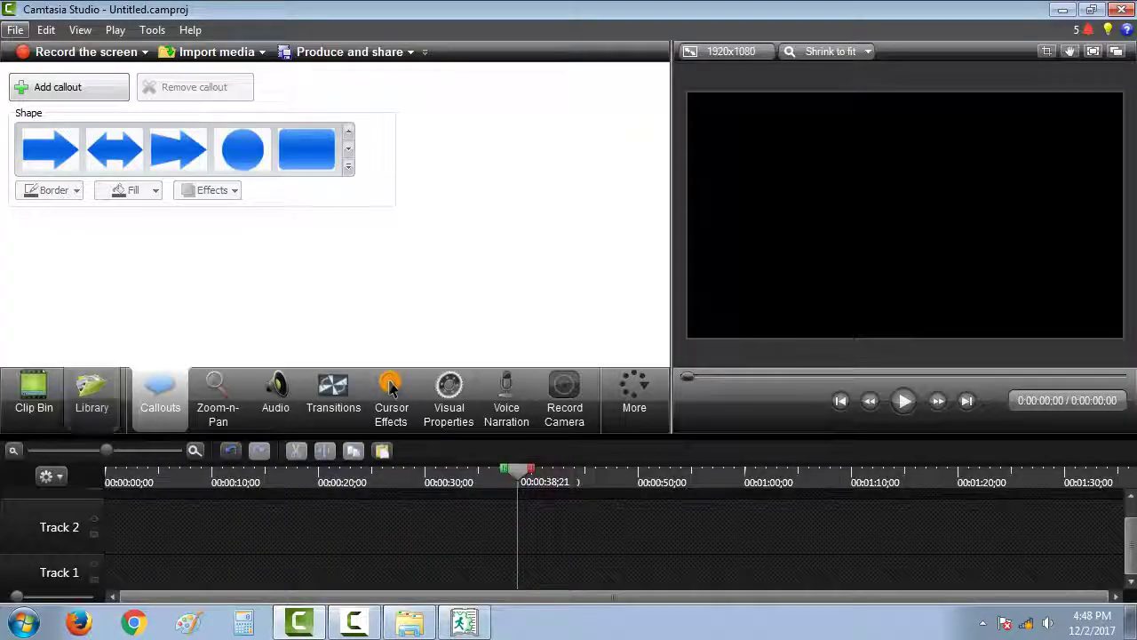